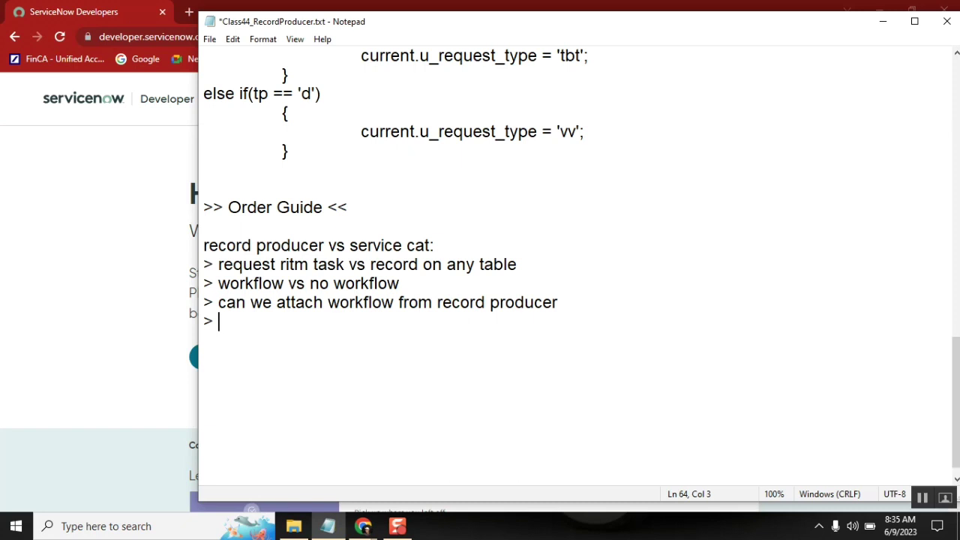
# Launch the developer instance in a new Chrome tab and set the page zoom to 100%.
pyautogui.click(98, 200)
pyautogui.click(287, 359)
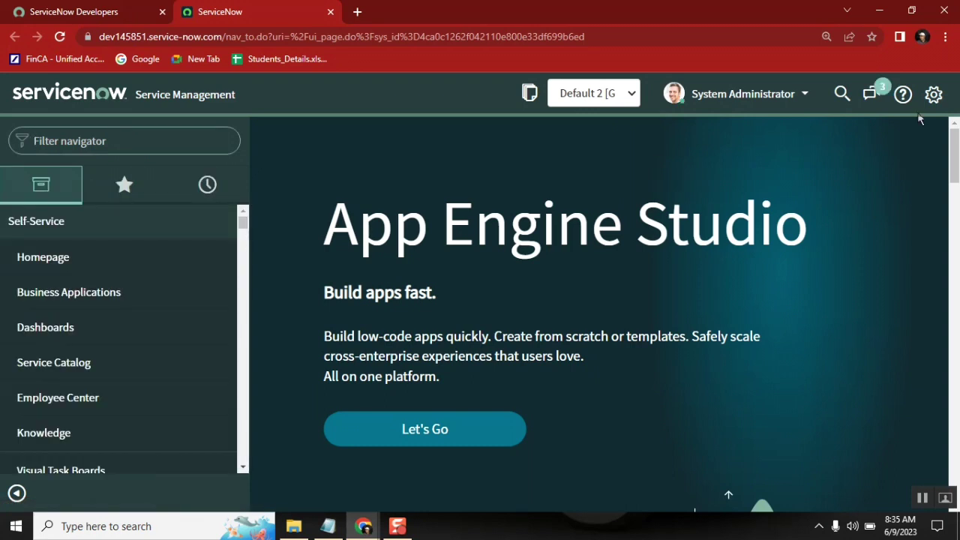
pyautogui.click(945, 37)
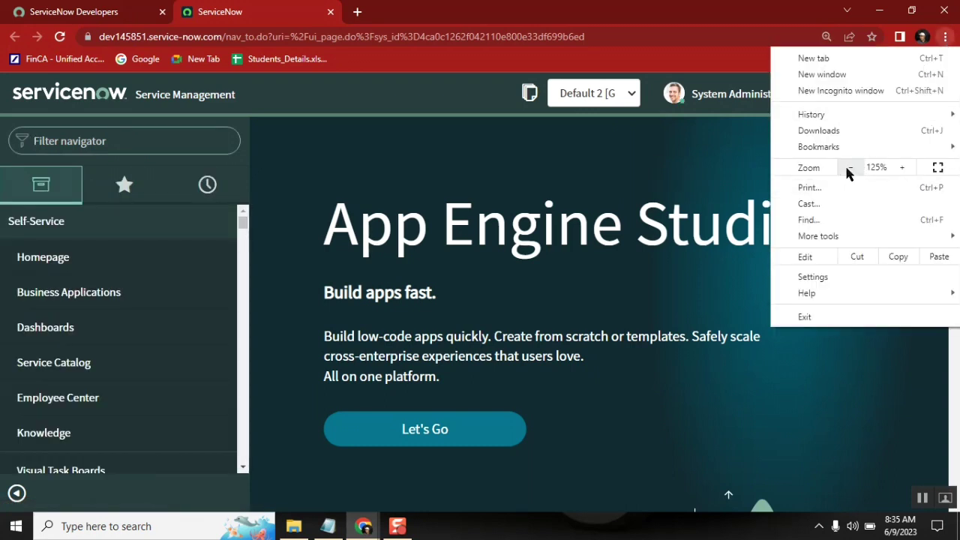
pyautogui.click(849, 167)
pyautogui.click(849, 168)
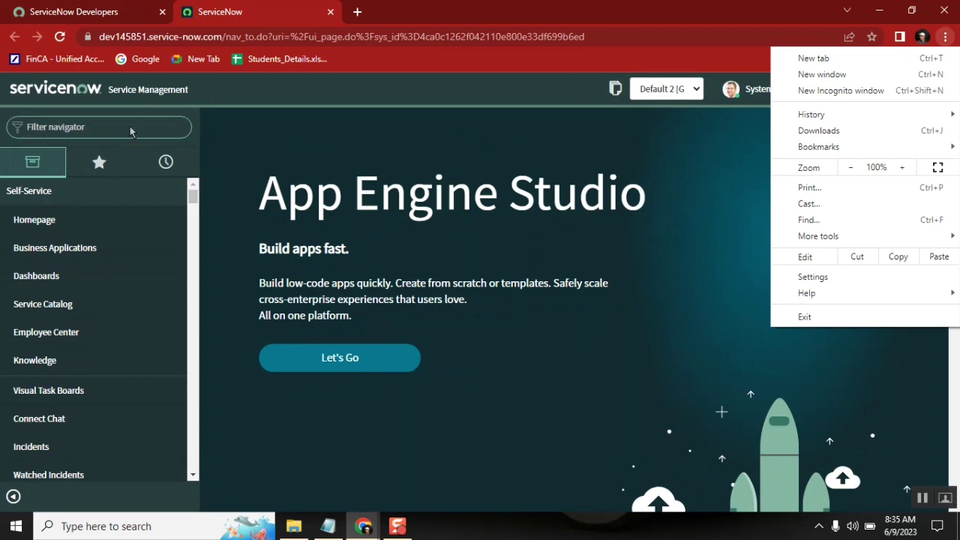
# Search the navigator for 'workflow editor' and open Workflow > Workflow Editor.
pyautogui.click(130, 126)
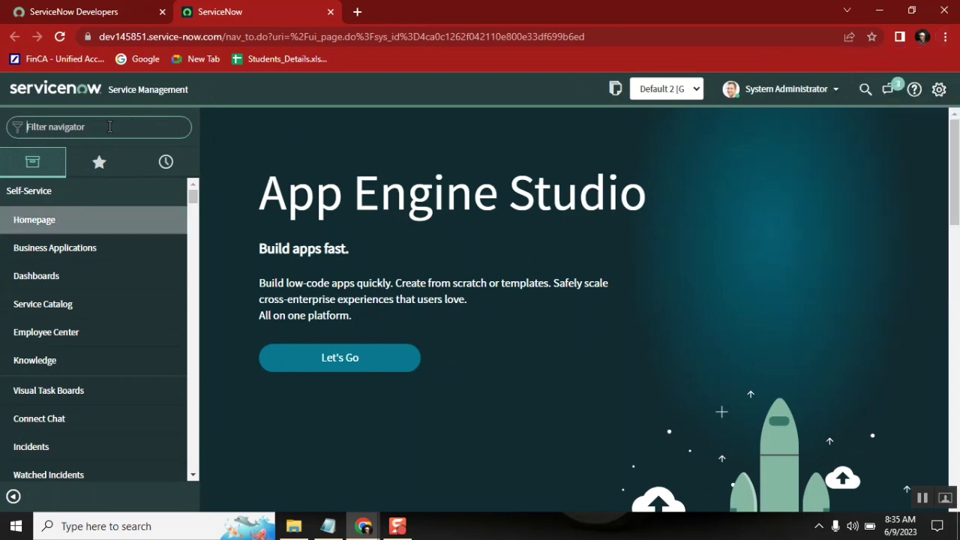
pyautogui.write('workflow')
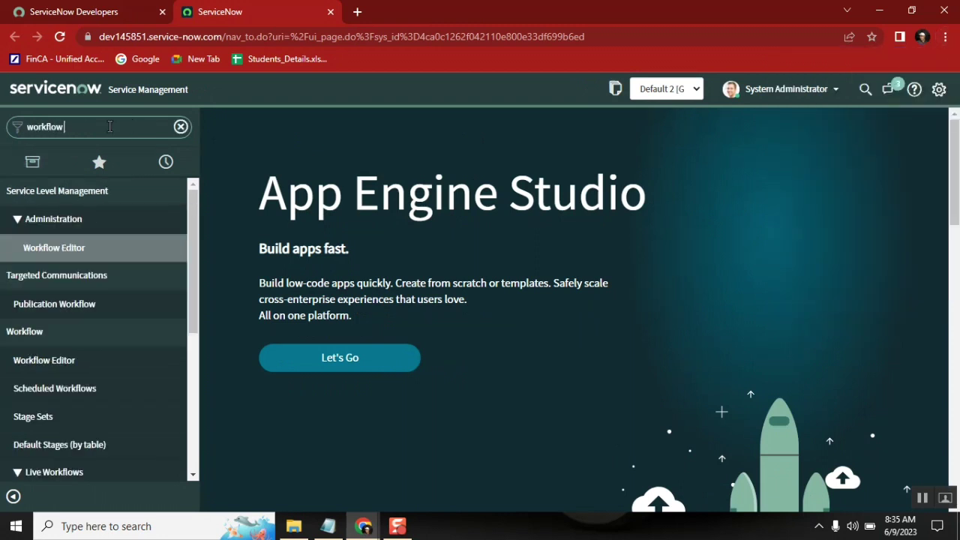
pyautogui.write(' edtir')
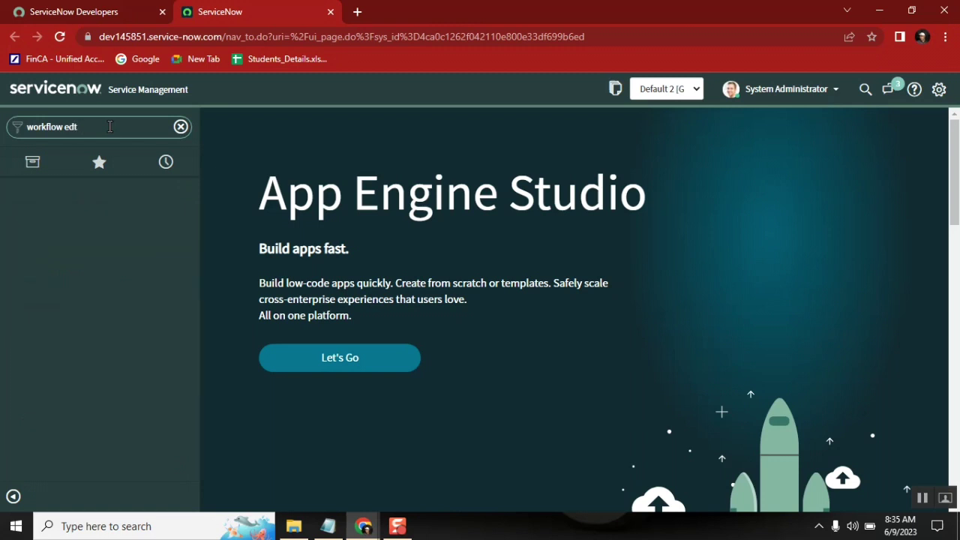
pyautogui.press('BackSpace')
pyautogui.write('itor')
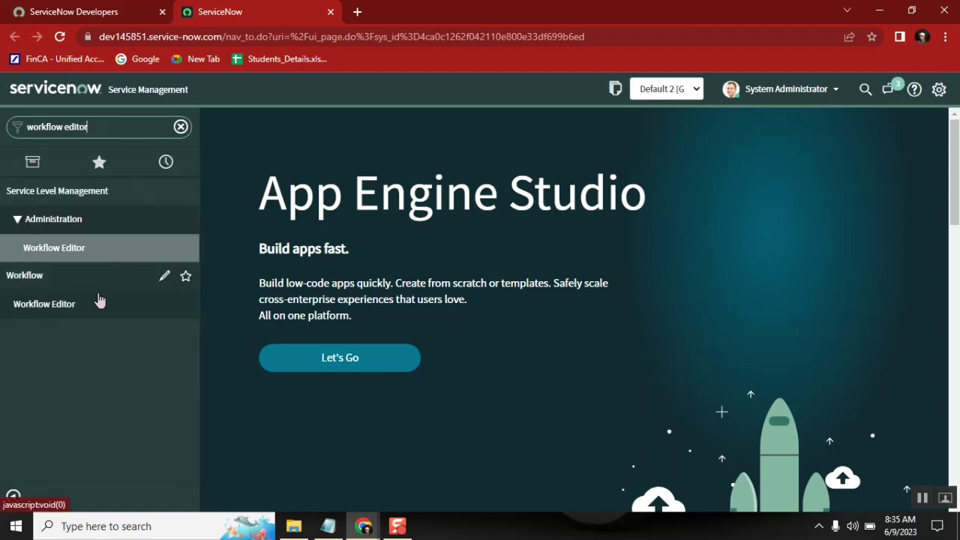
pyautogui.click(58, 314)
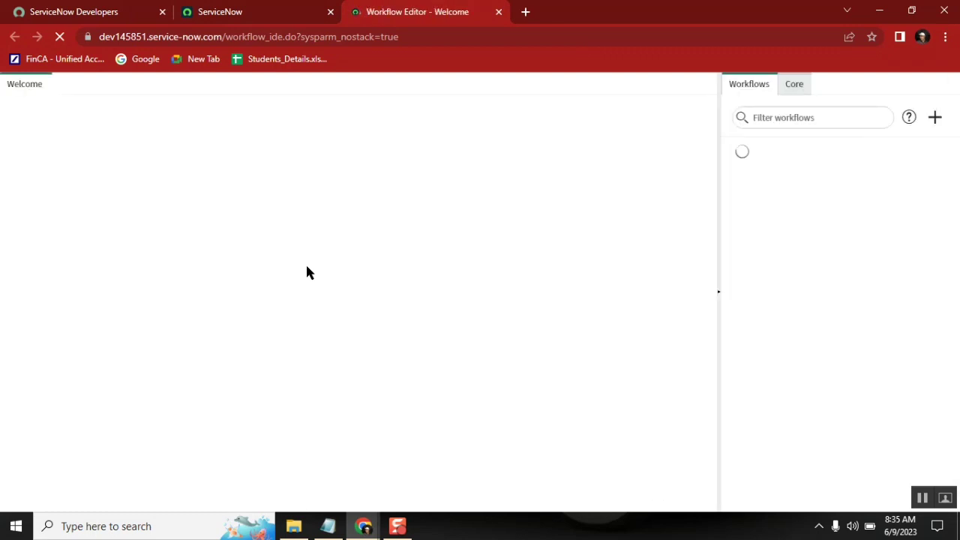
# Filter the workflows by 'knowl' and open Knowledge - Approval Publish.
pyautogui.click(793, 117)
pyautogui.write('ch')
pyautogui.press('BackSpace')
pyautogui.press('BackSpace')
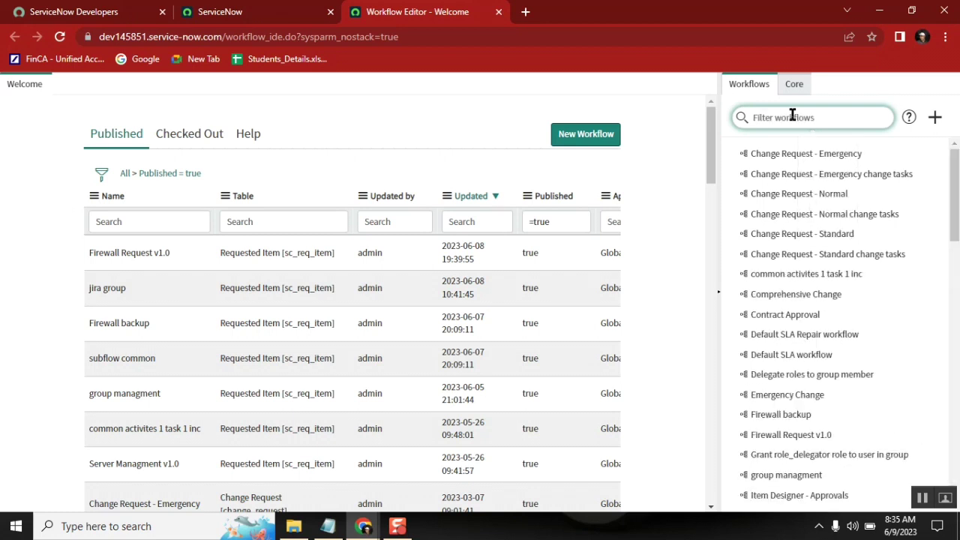
pyautogui.write('knowl')
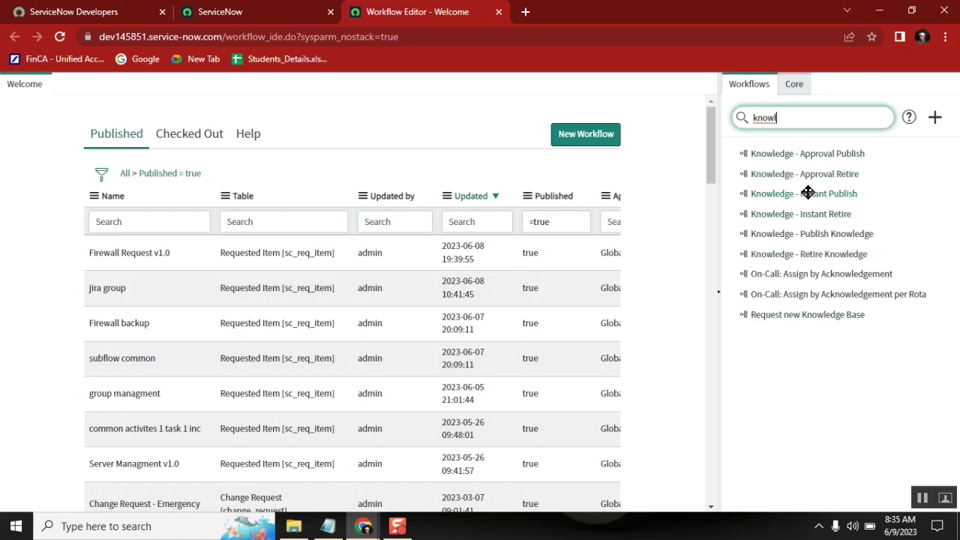
pyautogui.click(794, 153)
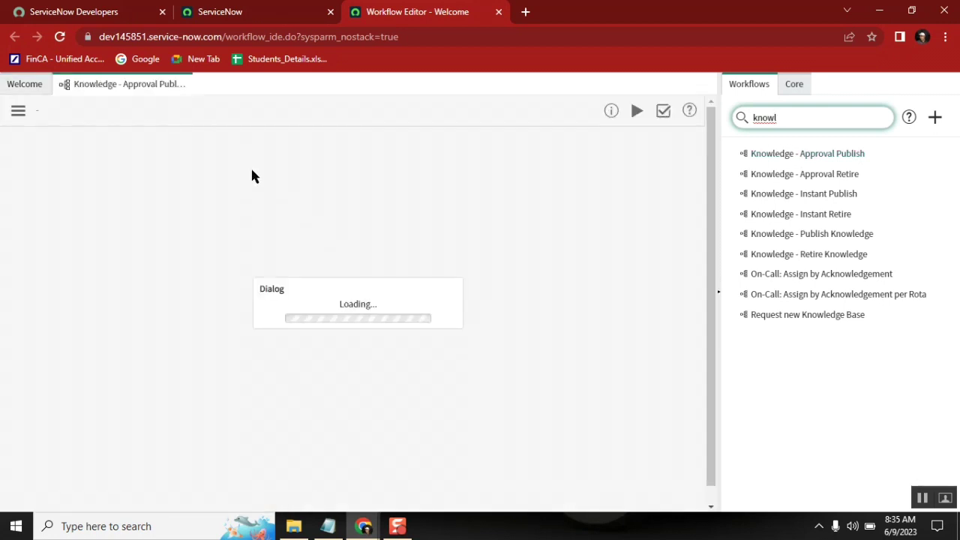
# Change the workflow filter text to 'change'.
pyautogui.click(796, 117)
pyautogui.press('BackSpace')
pyautogui.press('BackSpace')
pyautogui.press('BackSpace')
pyautogui.press('BackSpace')
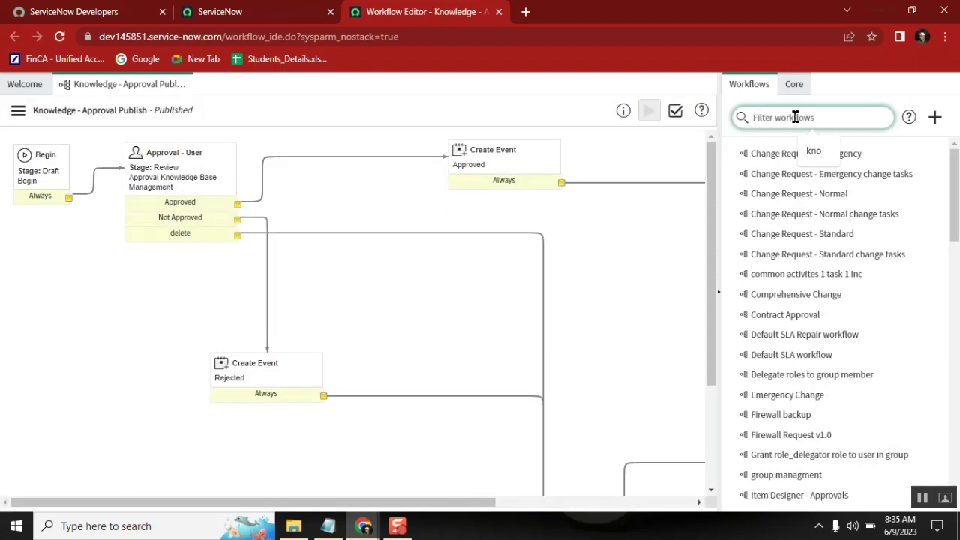
pyautogui.write('change')
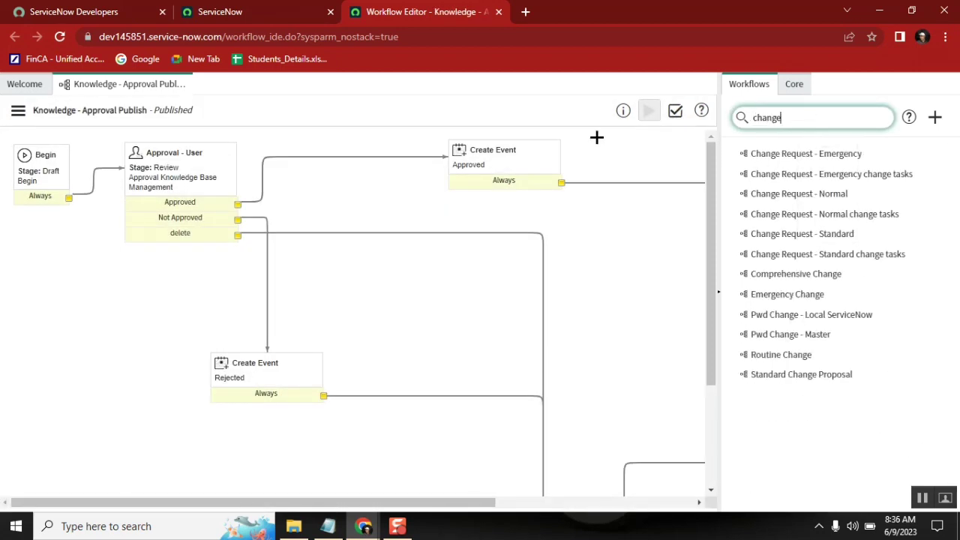
# View and close the Knowledge - Approval Publish properties, then open Change Request - Normal.
pyautogui.click(18, 112)
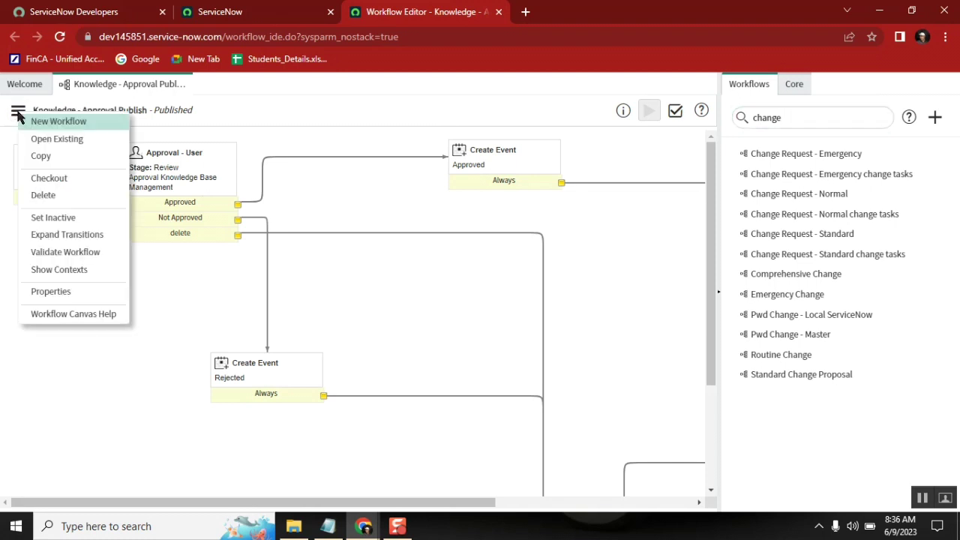
pyautogui.click(51, 292)
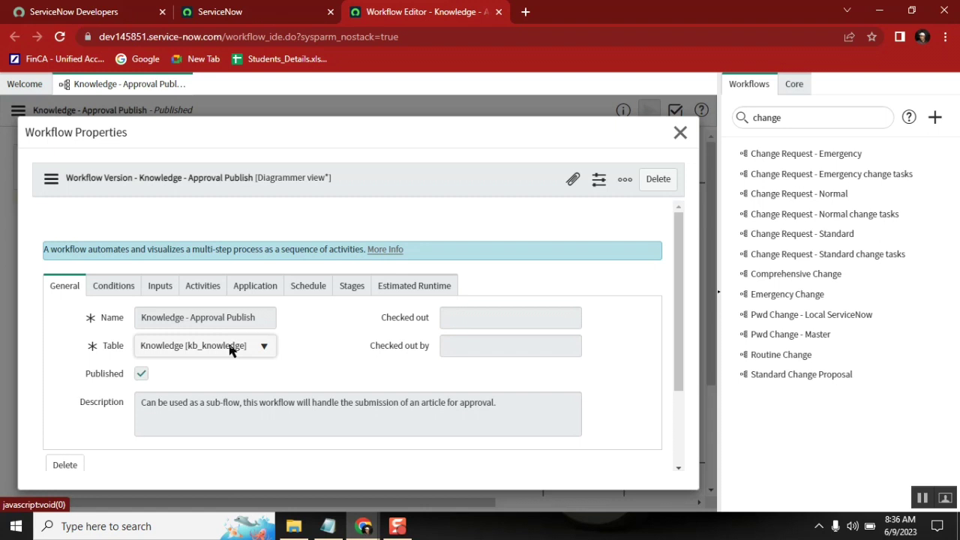
pyautogui.click(680, 133)
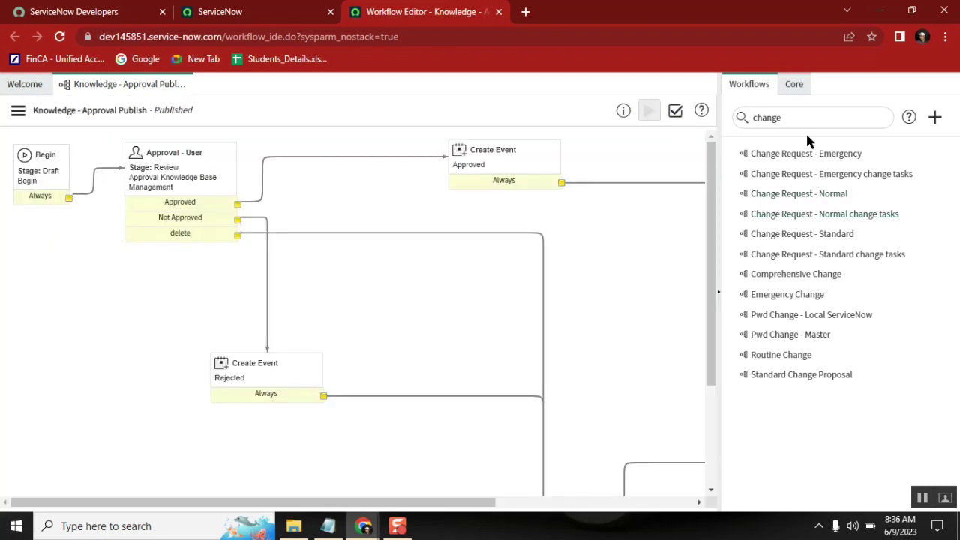
pyautogui.click(779, 193)
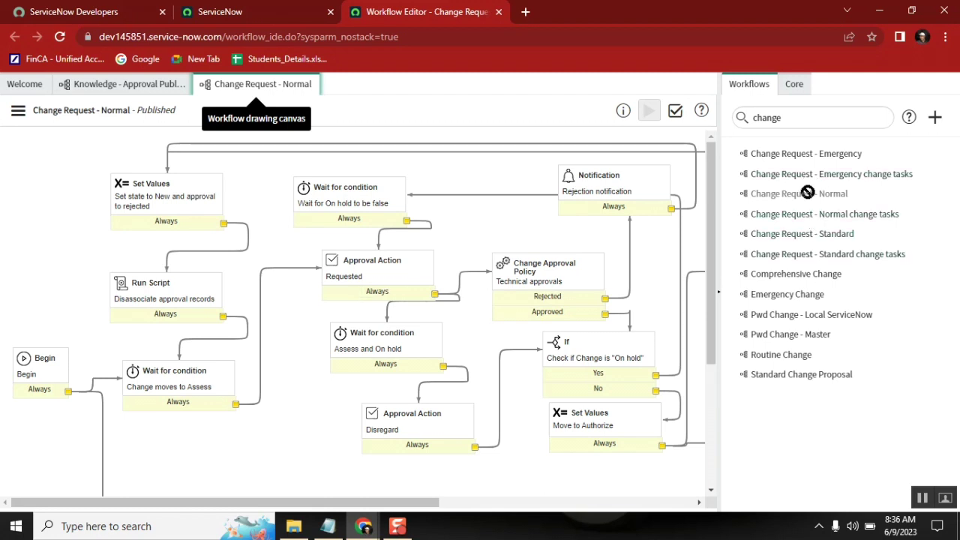
# Inspect the Change Request - Normal trigger conditions (Type is Normal, Model empty), then return to General.
pyautogui.click(18, 111)
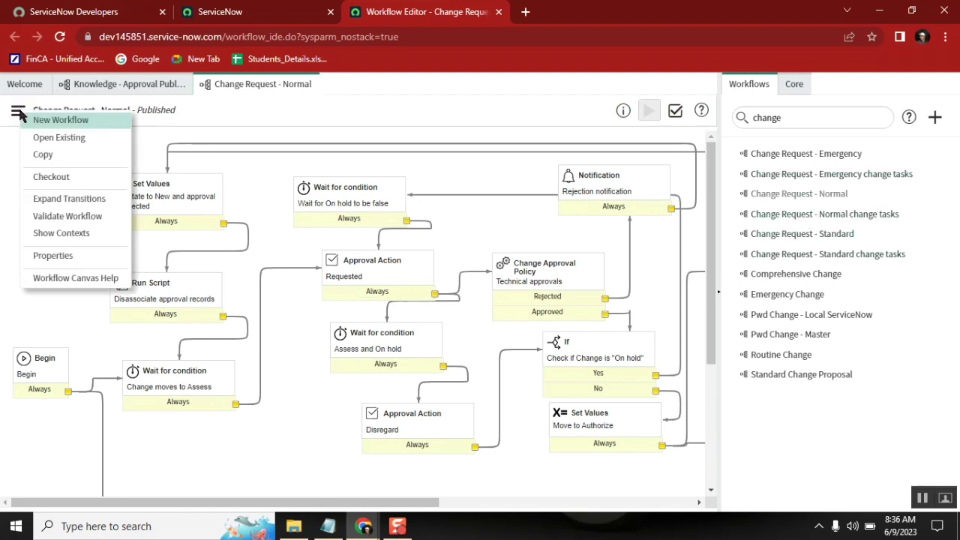
pyautogui.click(78, 266)
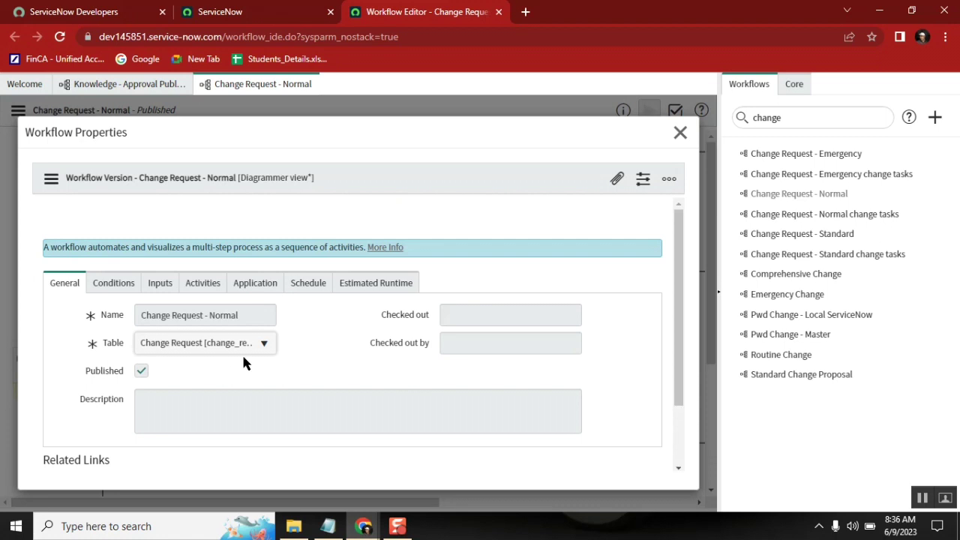
pyautogui.click(115, 285)
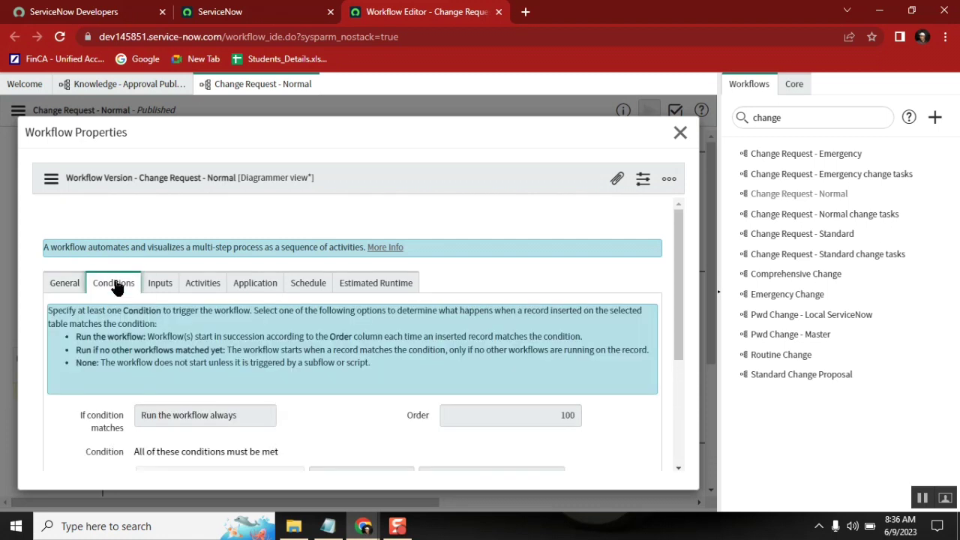
pyautogui.click(679, 468)
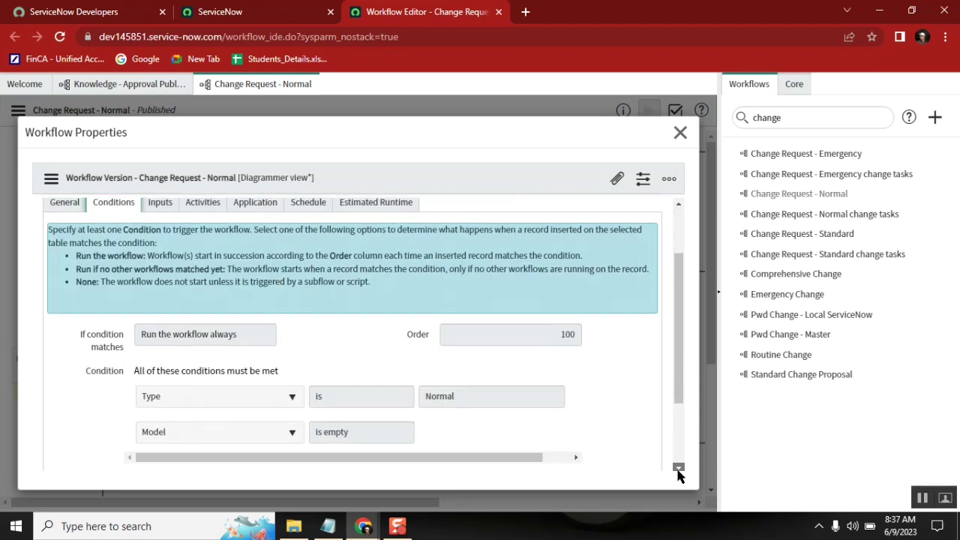
pyautogui.click(678, 469)
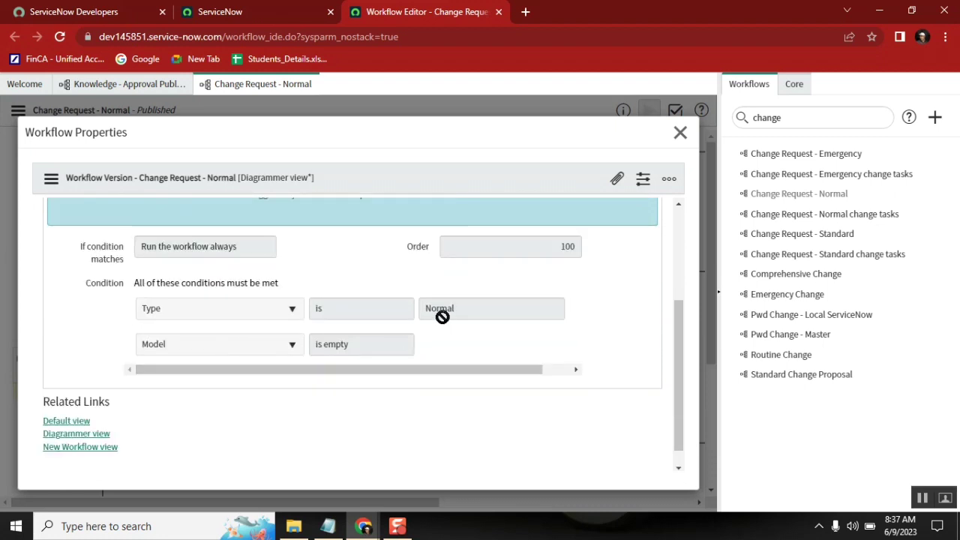
pyautogui.click(679, 216)
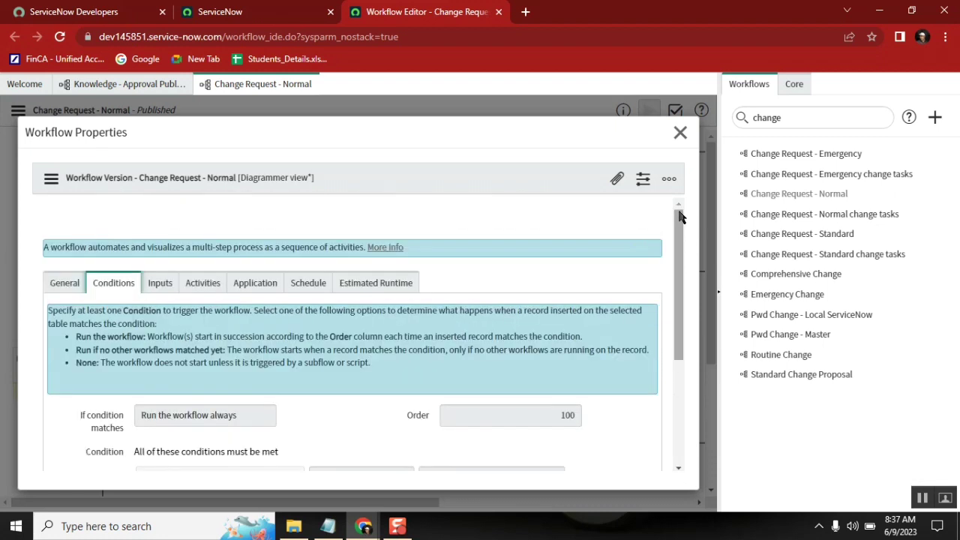
pyautogui.click(59, 286)
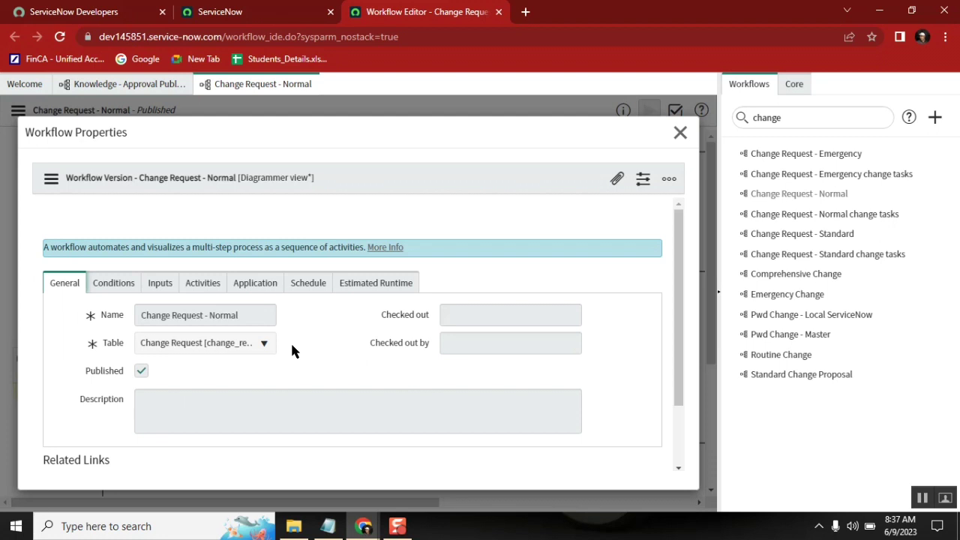
# In the main tab, open a new change request form via change_request.FORM.
pyautogui.click(235, 10)
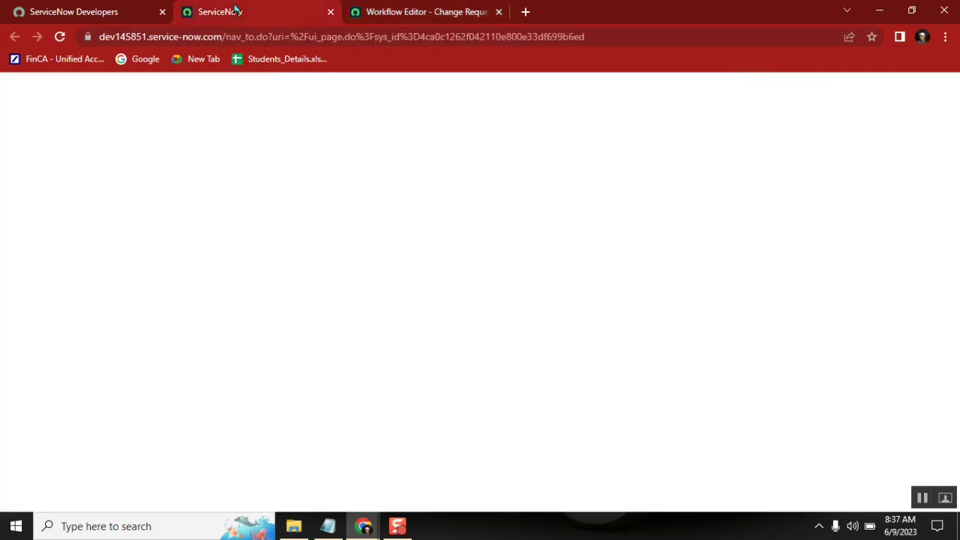
pyautogui.click(102, 129)
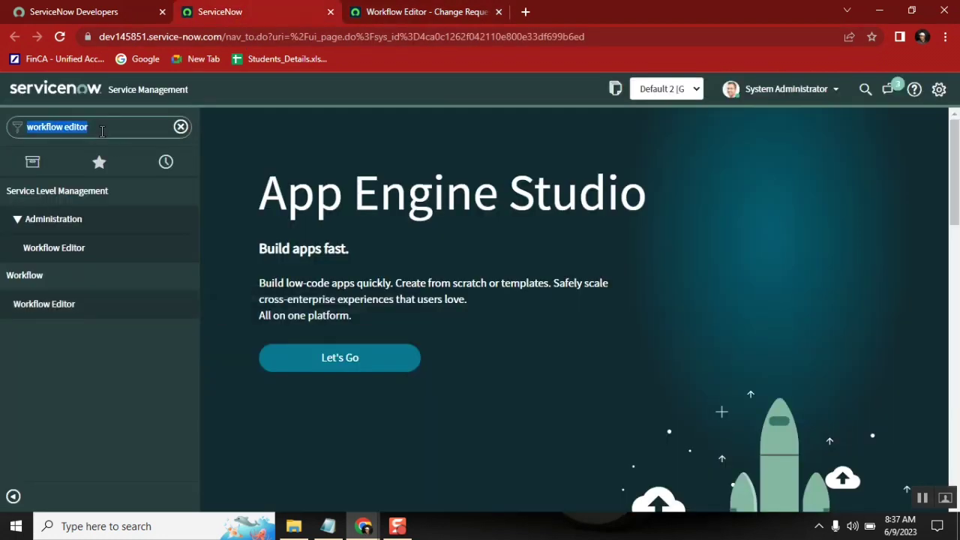
pyautogui.write('change ')
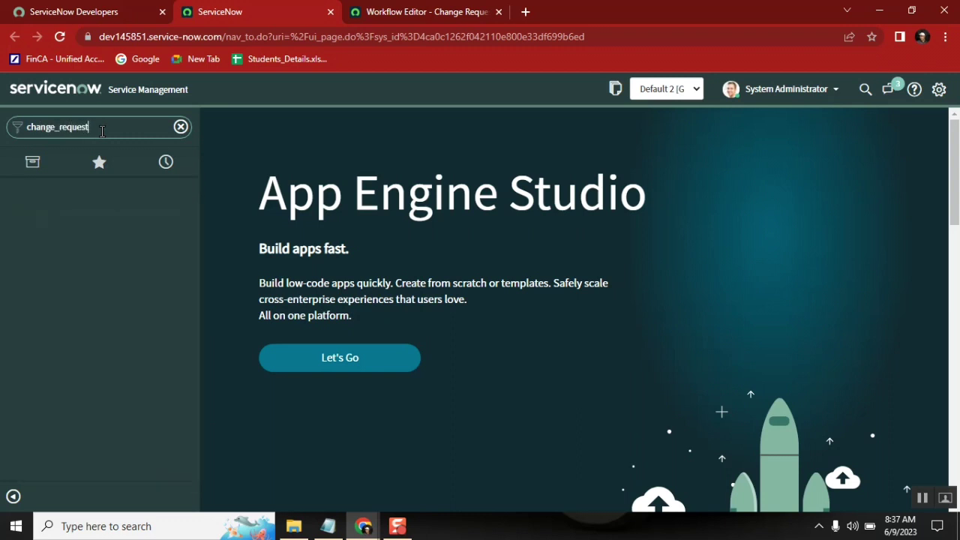
pyautogui.write('request.FORM')
pyautogui.press('Return')
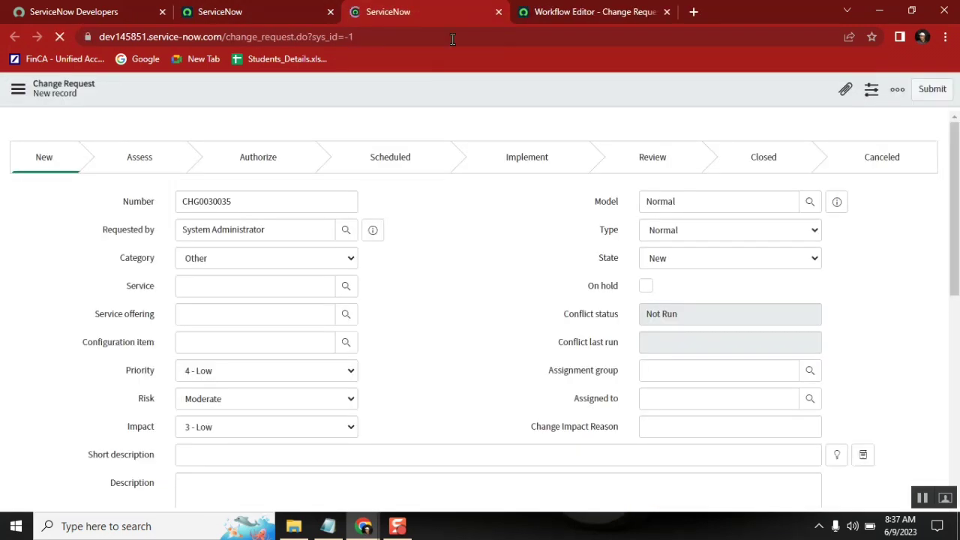
# Close the extra change request tab, dismiss the alert, and filter the navigator to 'change'.
pyautogui.click(499, 11)
pyautogui.press('Return')
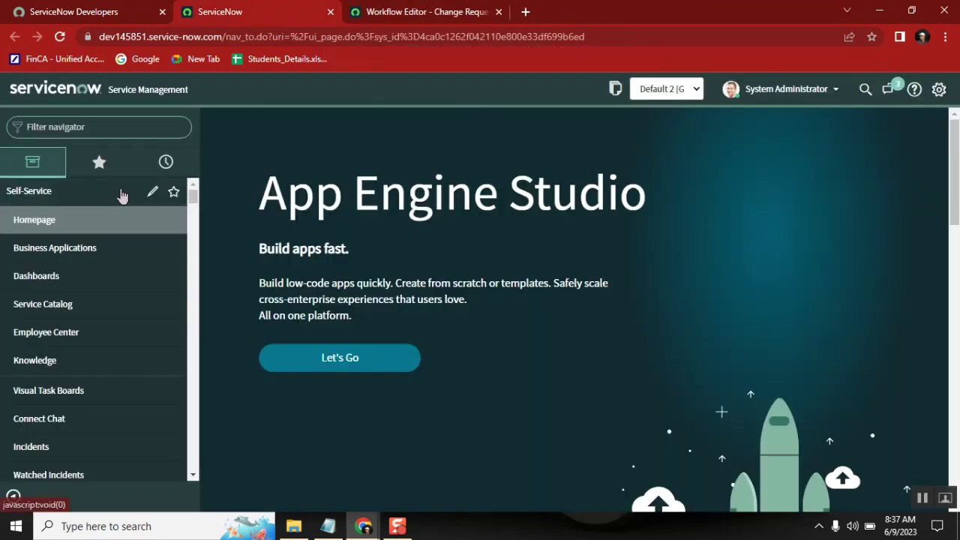
pyautogui.click(105, 126)
pyautogui.write('change')
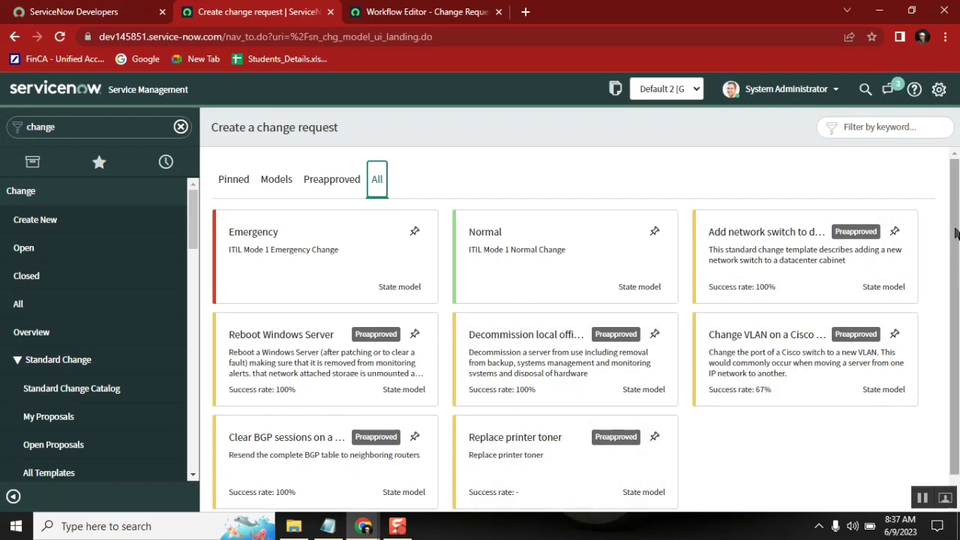
# Submit a Normal change request with implementation complexity 'move the updat sets to production'.
pyautogui.moveTo(956, 234); pyautogui.dragTo(955, 338)
pyautogui.scroll(1, 956, 343)
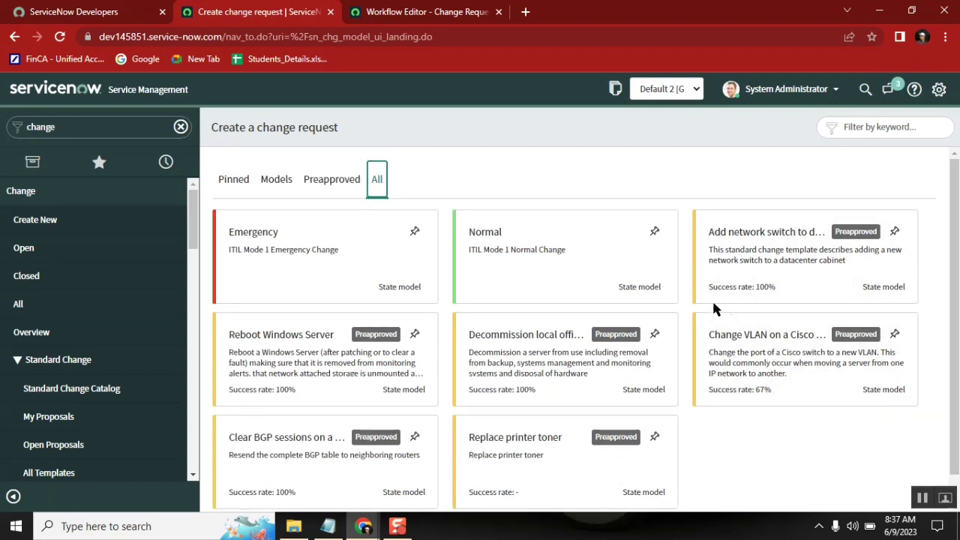
pyautogui.click(485, 239)
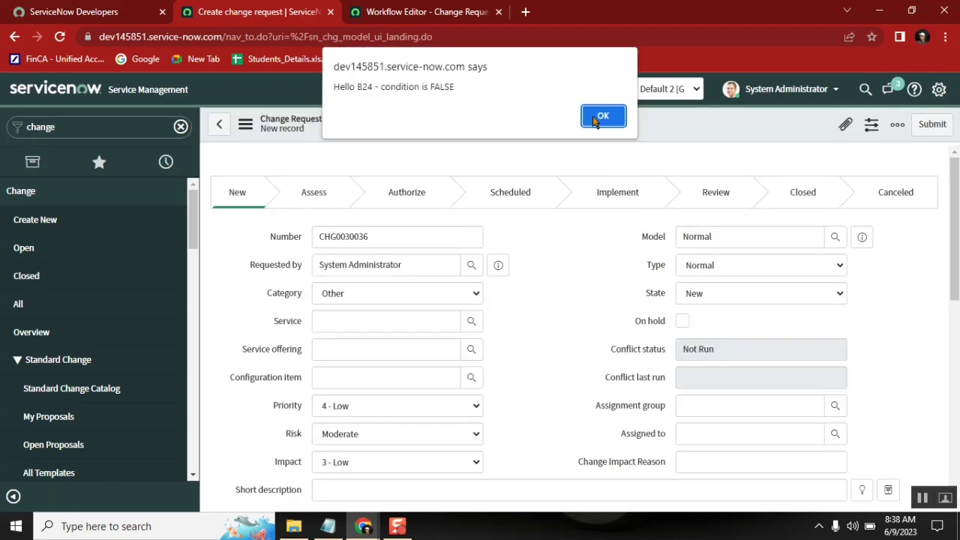
pyautogui.click(598, 117)
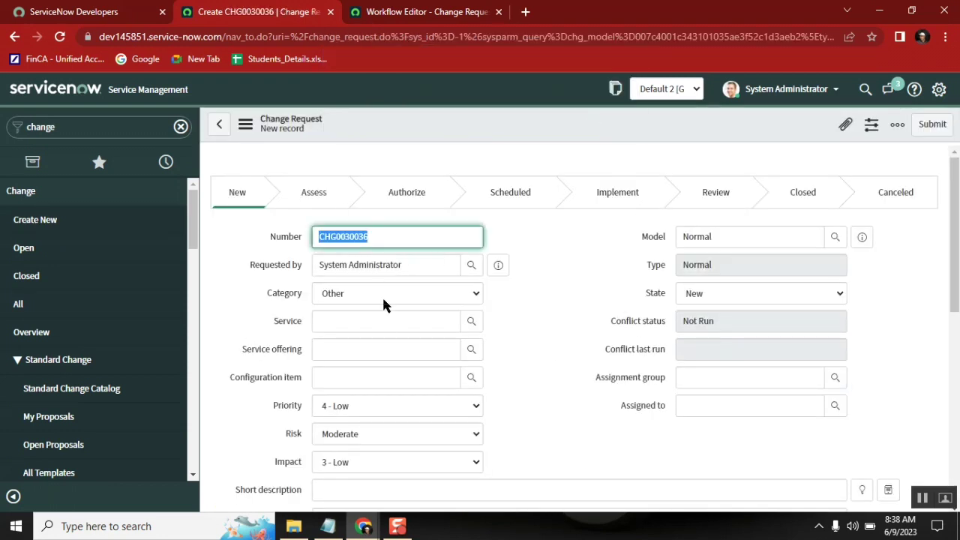
pyautogui.click(932, 127)
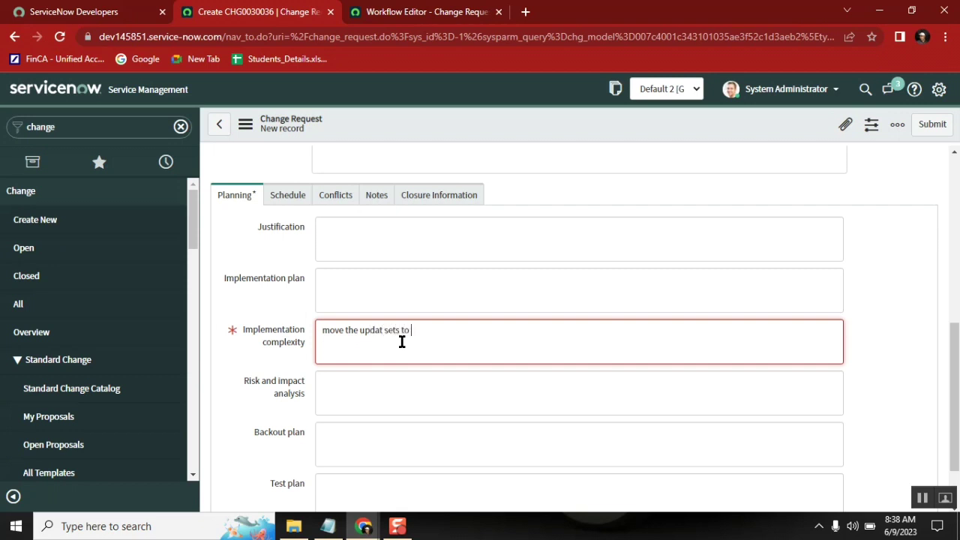
pyautogui.write('production')
pyautogui.click(933, 124)
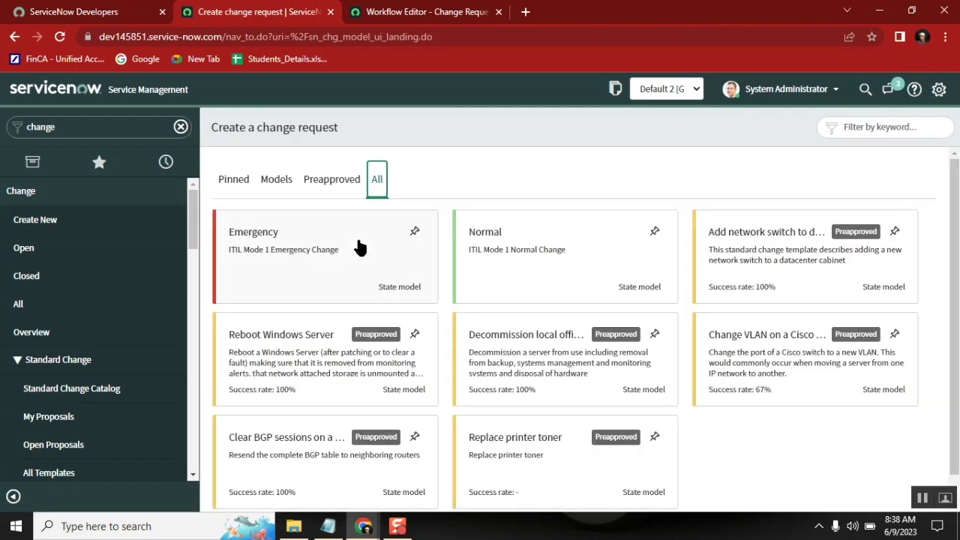
# Open the full Change Requests list with change_request.LIST.
pyautogui.click(114, 129)
pyautogui.click(114, 132)
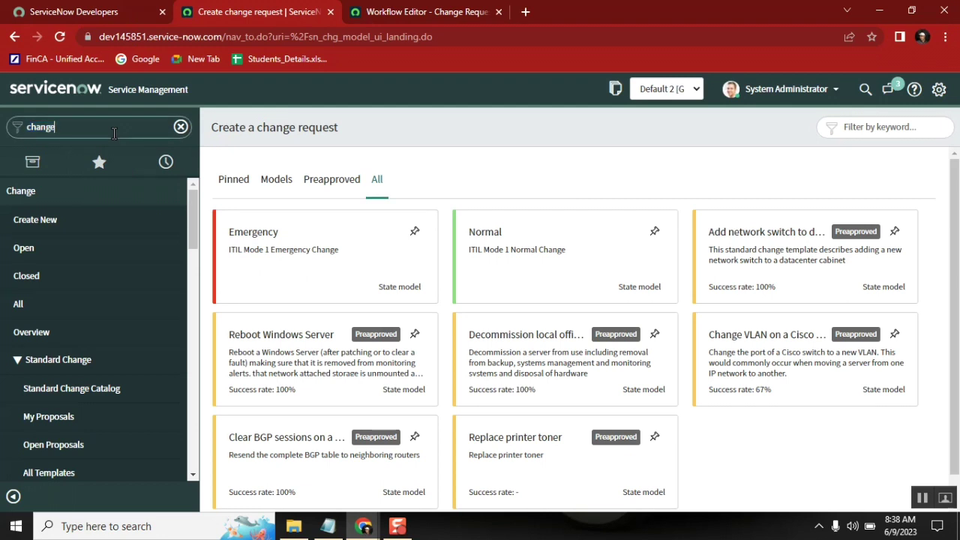
pyautogui.write('_request')
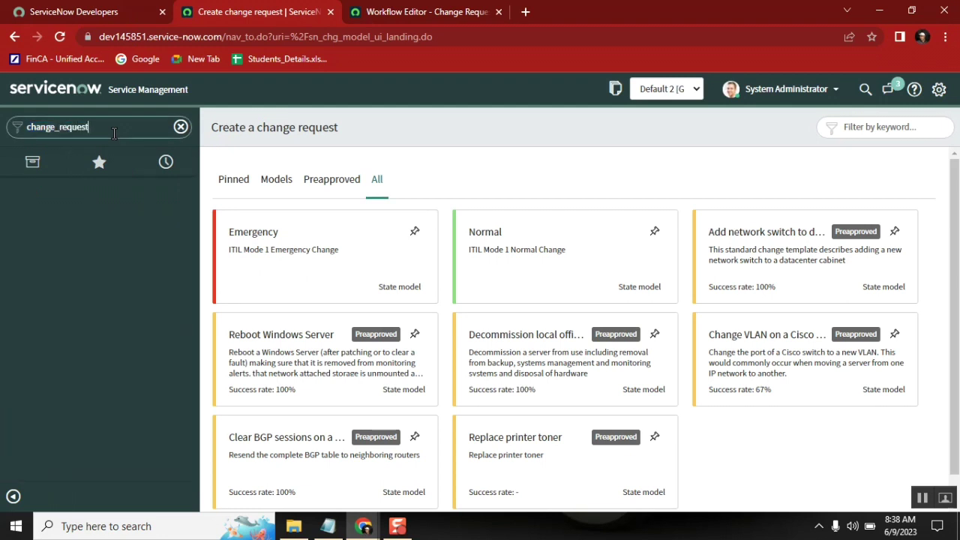
pyautogui.write('.LIST')
pyautogui.press('Return')
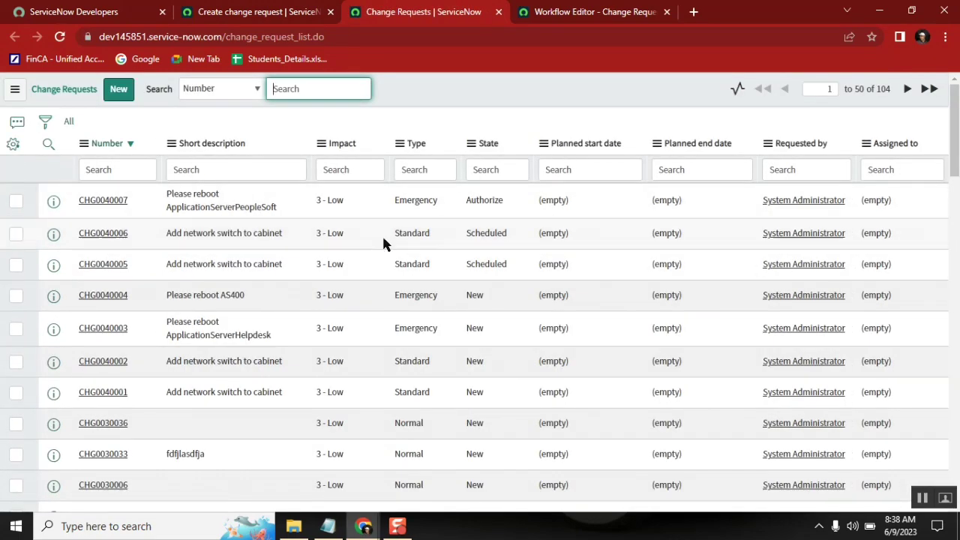
# Add the Created column to the list, placed right after Short description.
pyautogui.click(13, 144)
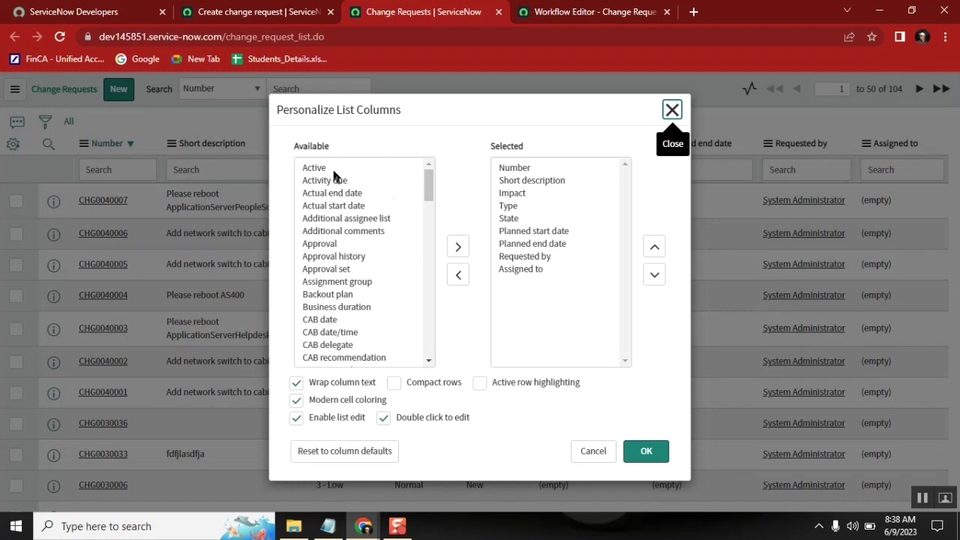
pyautogui.click(353, 257)
pyautogui.press('d')
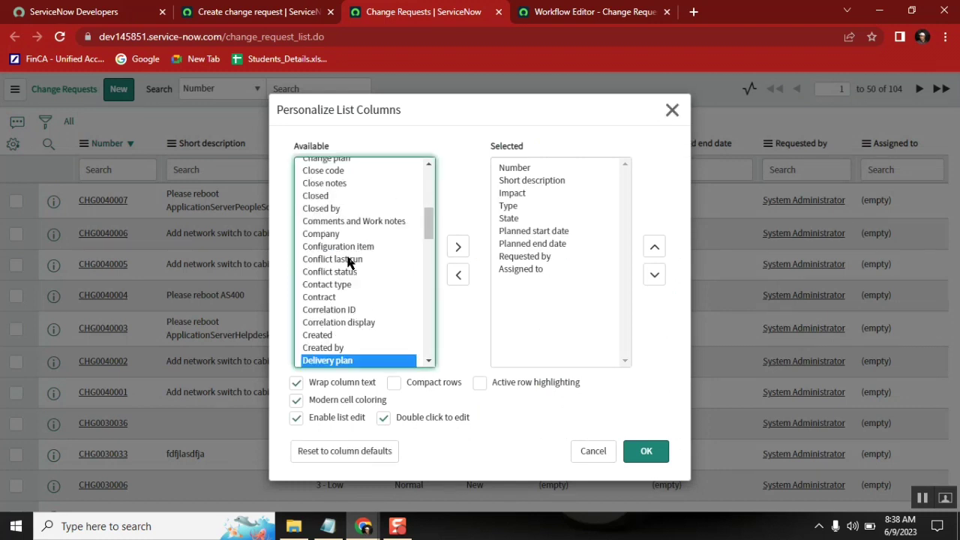
pyautogui.doubleClick(323, 334)
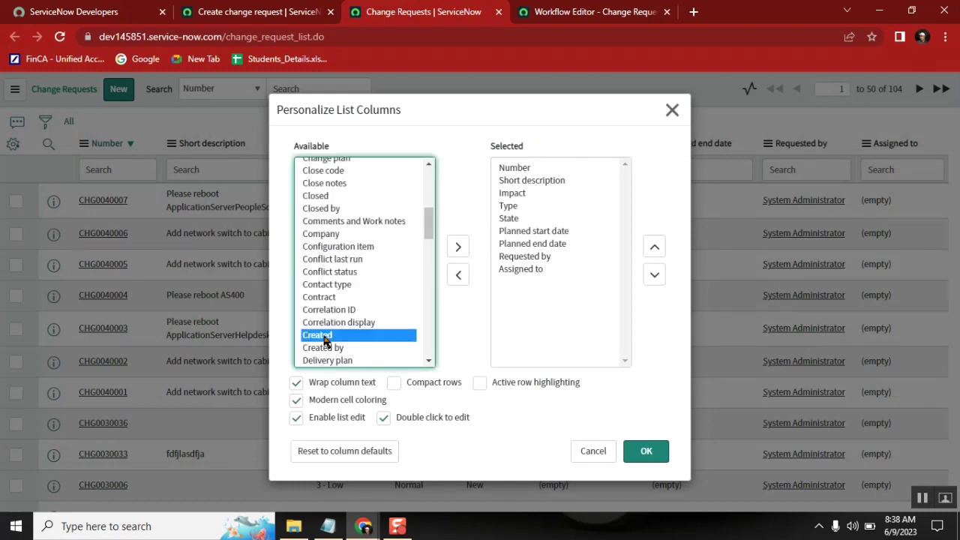
pyautogui.click(654, 250)
pyautogui.click(654, 250)
pyautogui.click(654, 250)
pyautogui.click(654, 250)
pyautogui.click(654, 250)
pyautogui.click(654, 250)
pyautogui.click(654, 250)
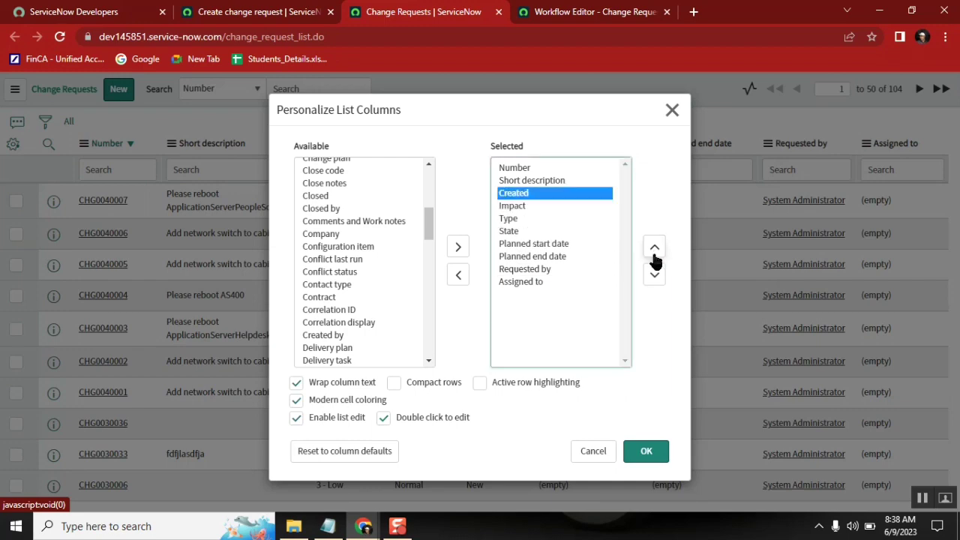
pyautogui.click(646, 451)
pyautogui.press('Return')
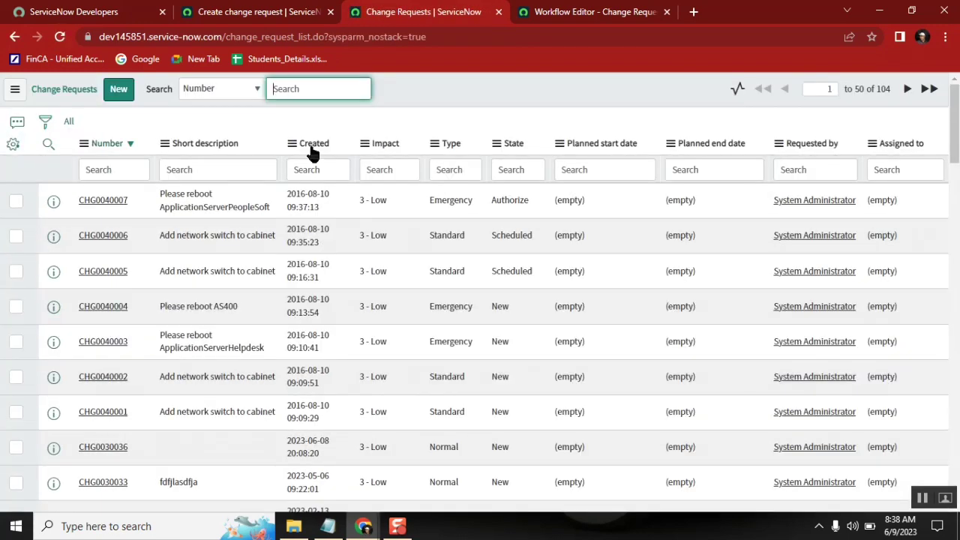
# Sort by Created, filter Created to 2023-06, and open change request CHG0030036.
pyautogui.click(312, 150)
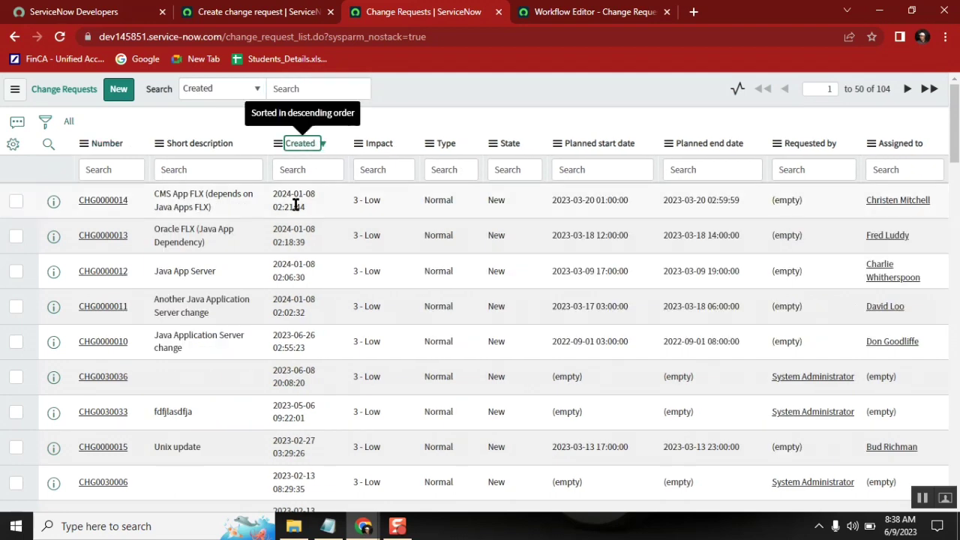
pyautogui.click(303, 144)
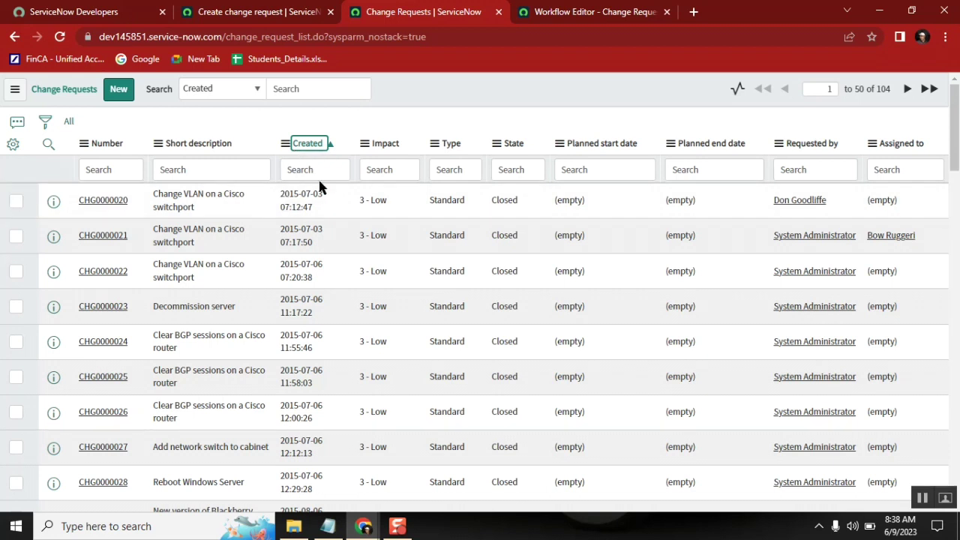
pyautogui.click(307, 167)
pyautogui.write('2023-')
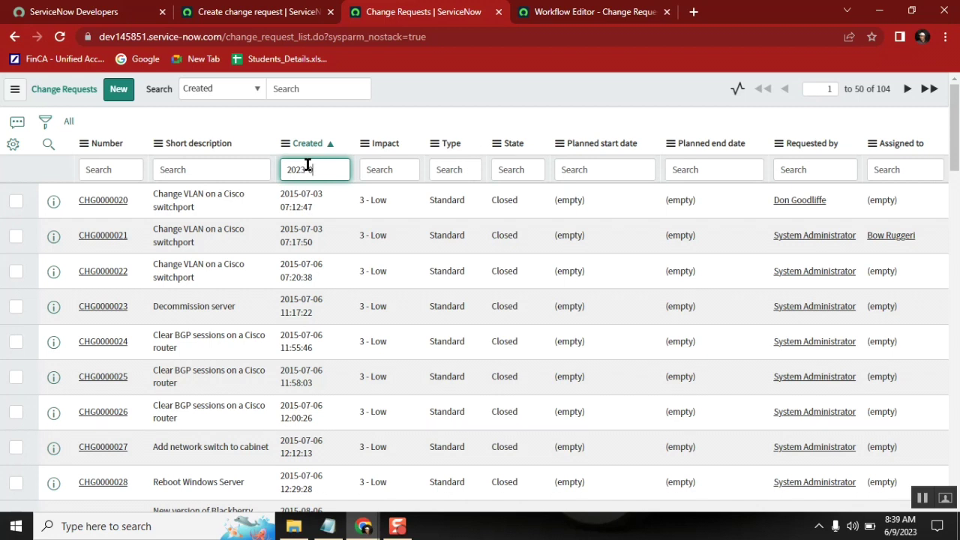
pyautogui.write('06')
pyautogui.press('Return')
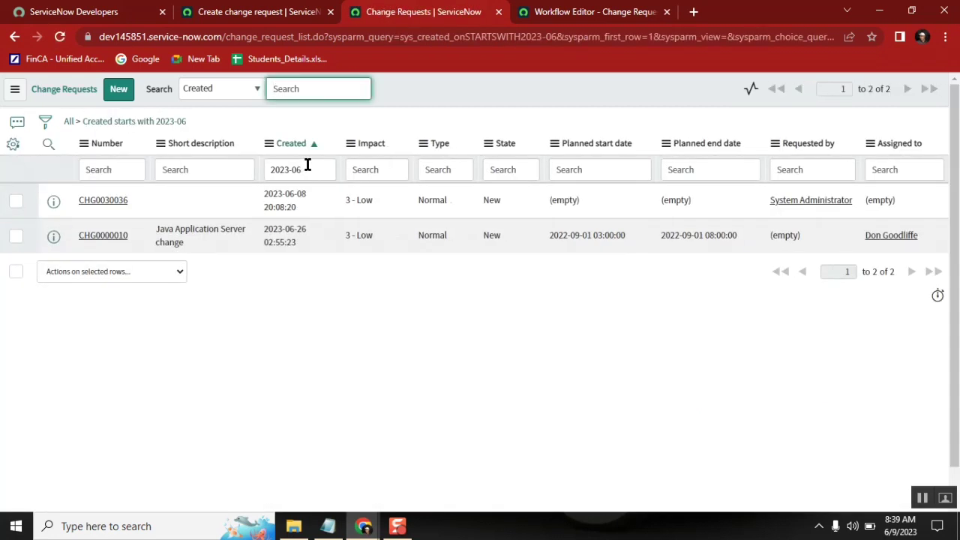
pyautogui.click(108, 205)
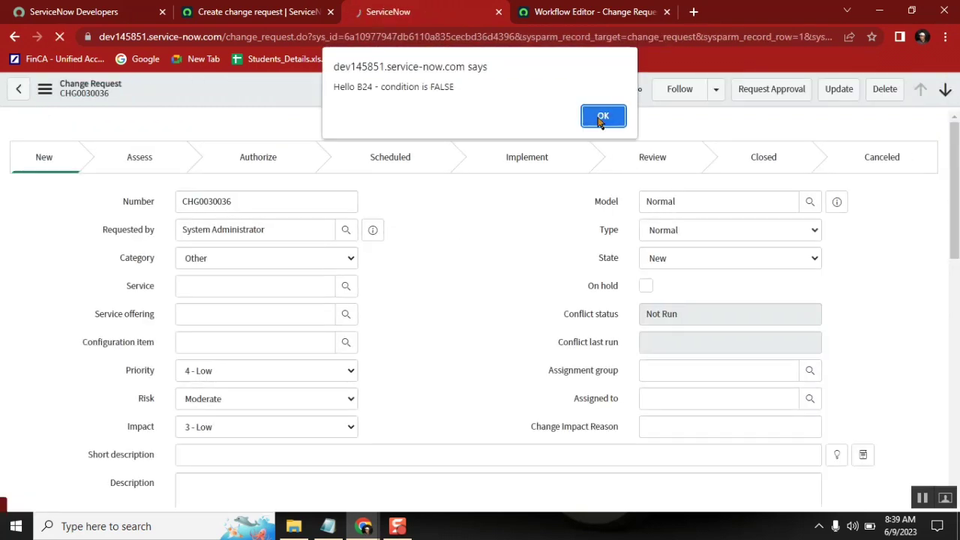
# Dismiss the CHG0030036 alert, scroll the form, then return to the workflow with Properties closed.
pyautogui.click(605, 114)
pyautogui.moveTo(955, 154); pyautogui.dragTo(958, 372)
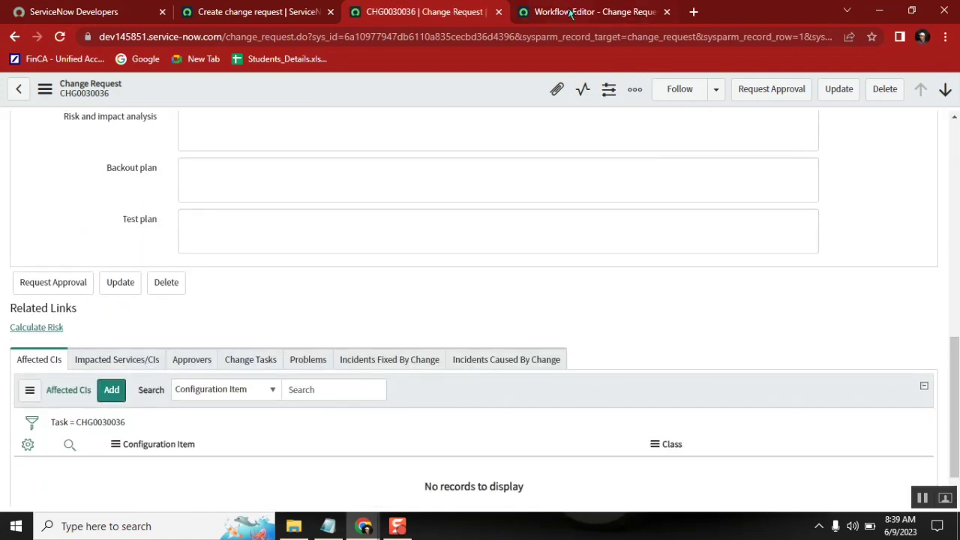
pyautogui.click(550, 12)
pyautogui.click(680, 132)
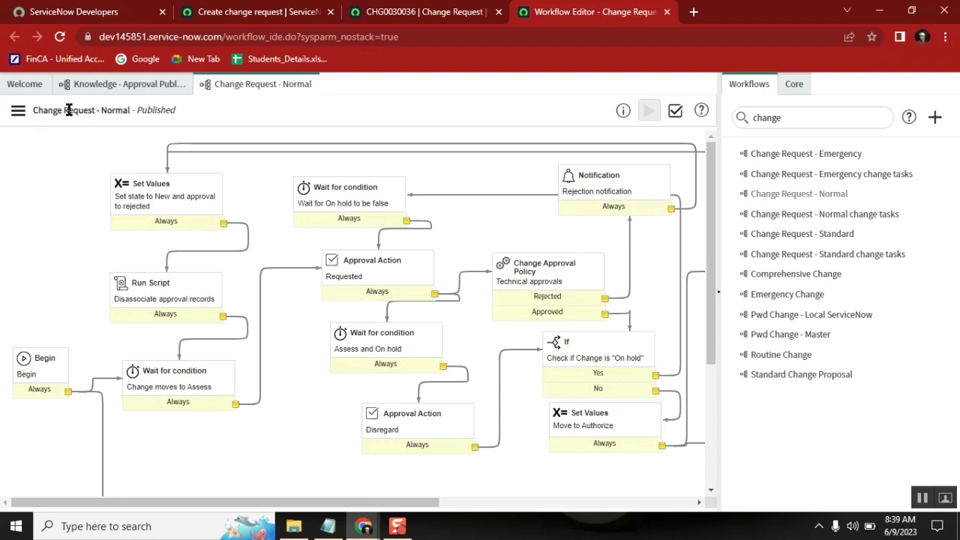
# Check the top of the CHG0030036 form, then return to the Change Request - Normal workflow.
pyautogui.click(424, 12)
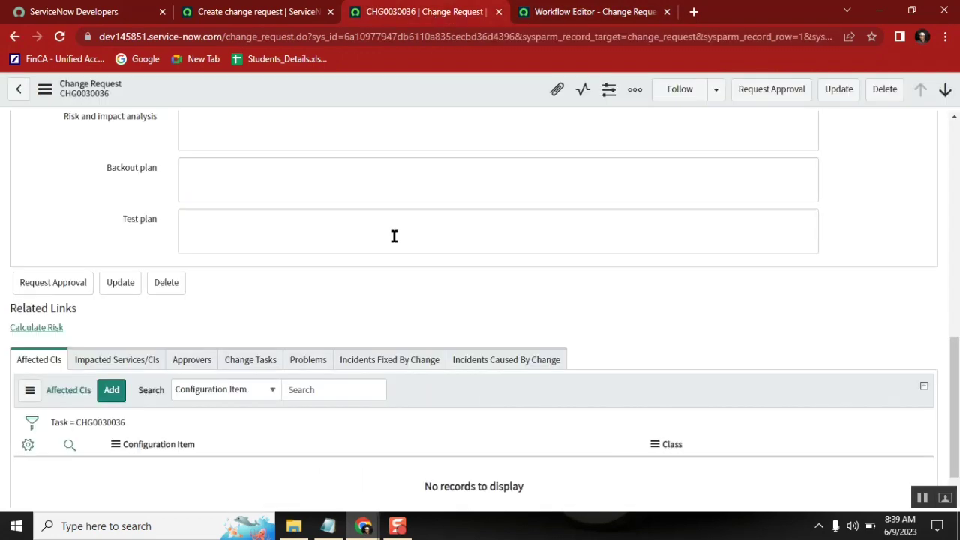
pyautogui.click(957, 133)
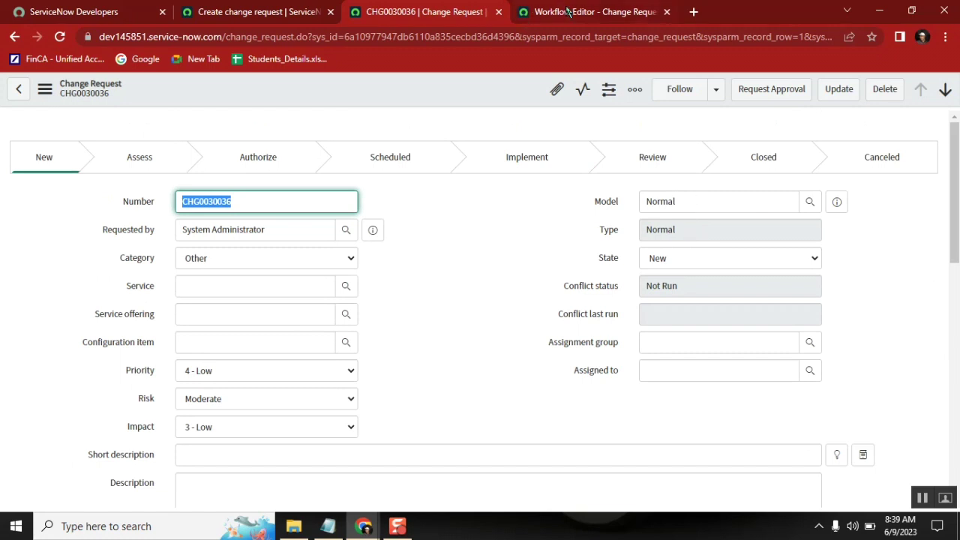
pyautogui.click(567, 12)
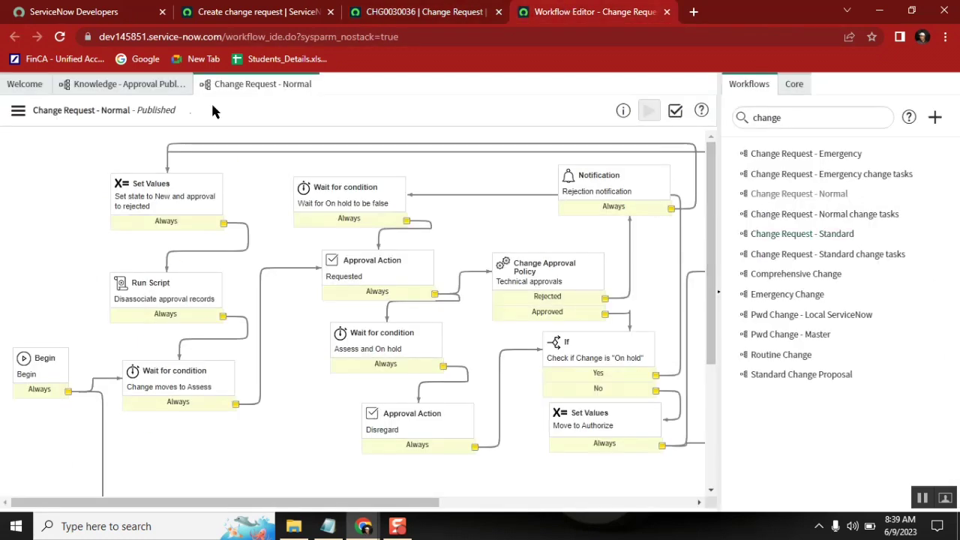
# Review the workflow's trigger conditions in Properties, close them, and go back to CHG0030036.
pyautogui.click(18, 110)
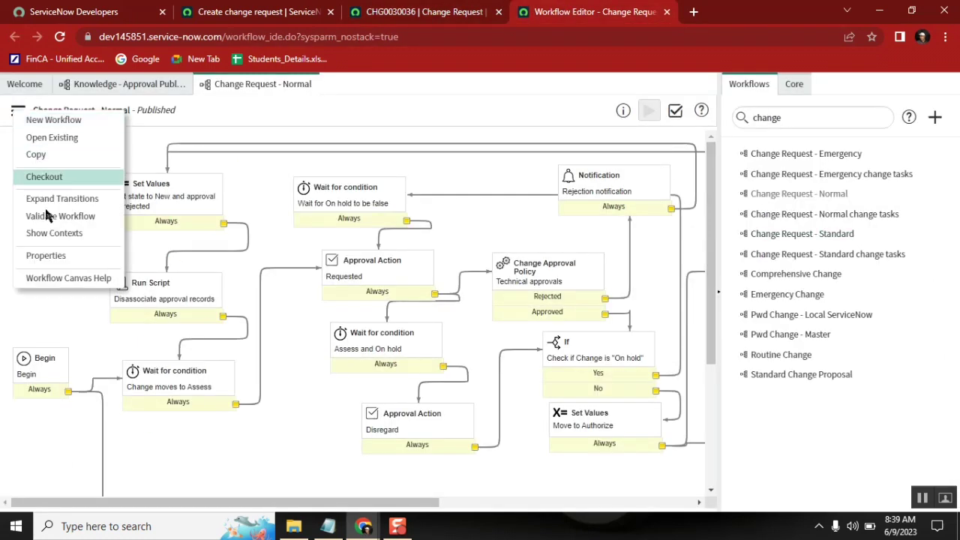
pyautogui.click(72, 255)
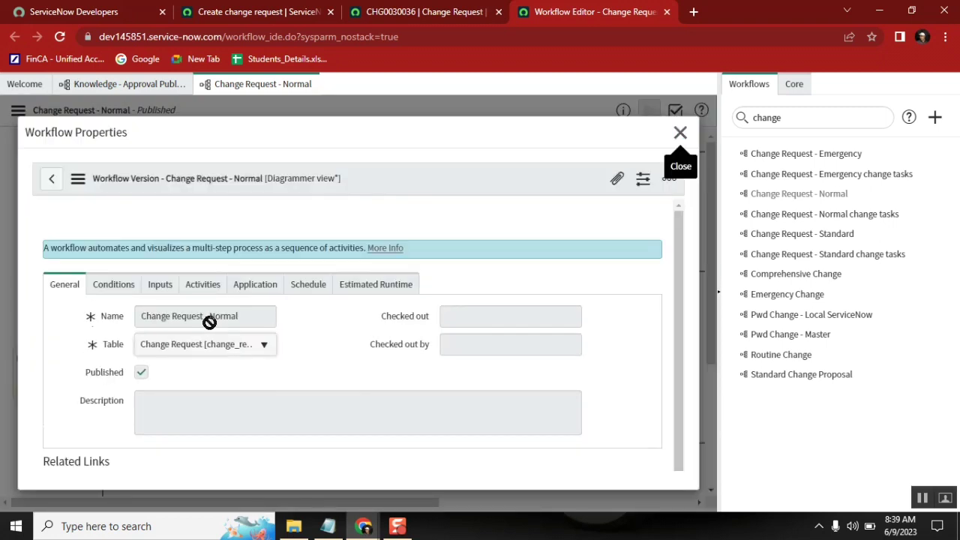
pyautogui.click(116, 291)
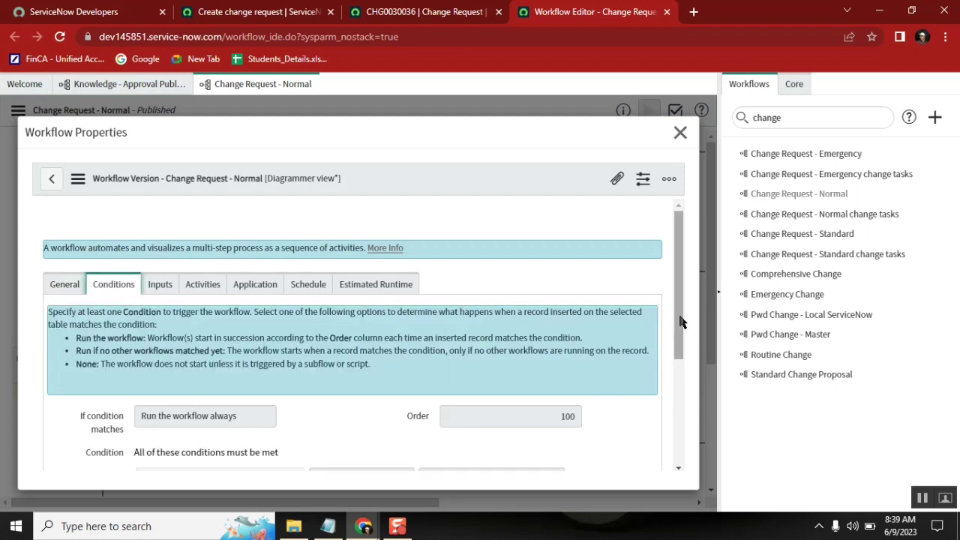
pyautogui.scroll(-2, 681, 321)
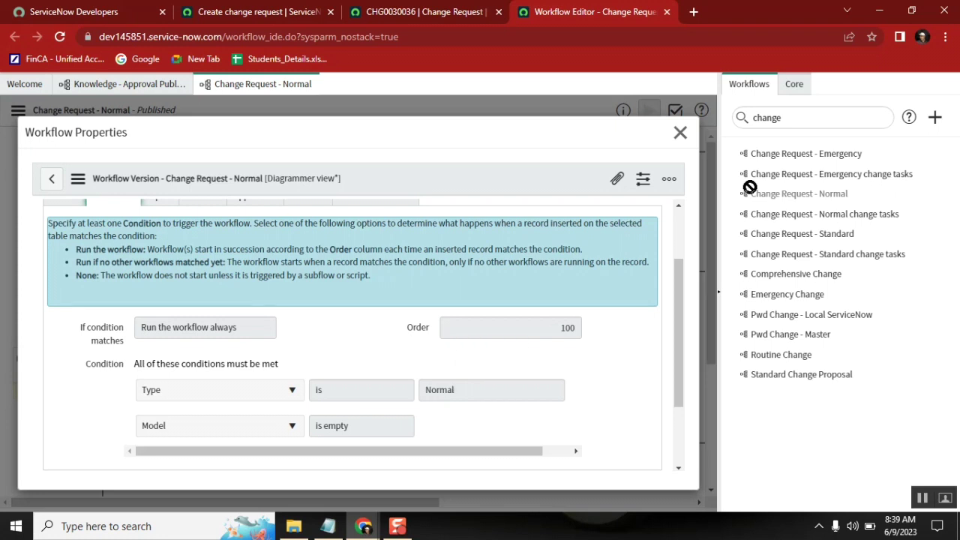
pyautogui.click(681, 132)
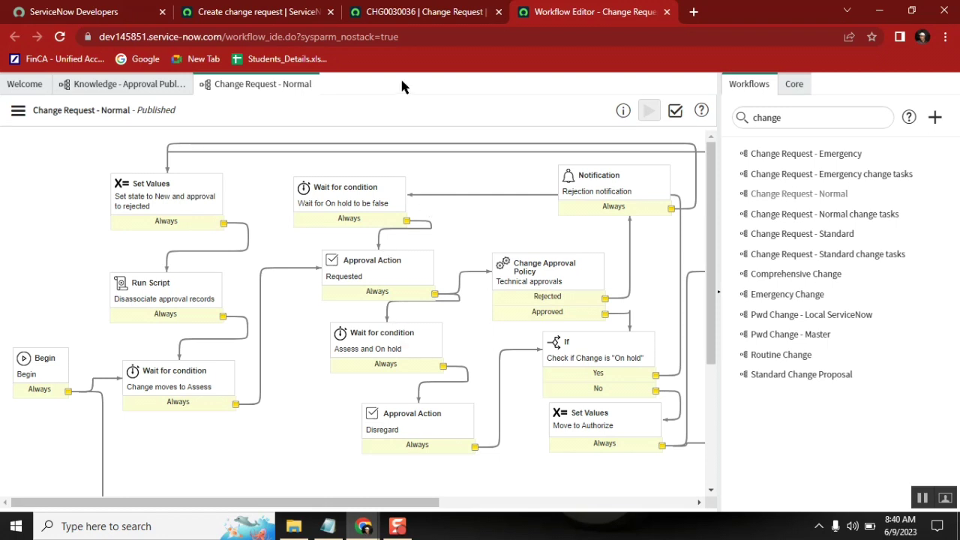
pyautogui.click(397, 12)
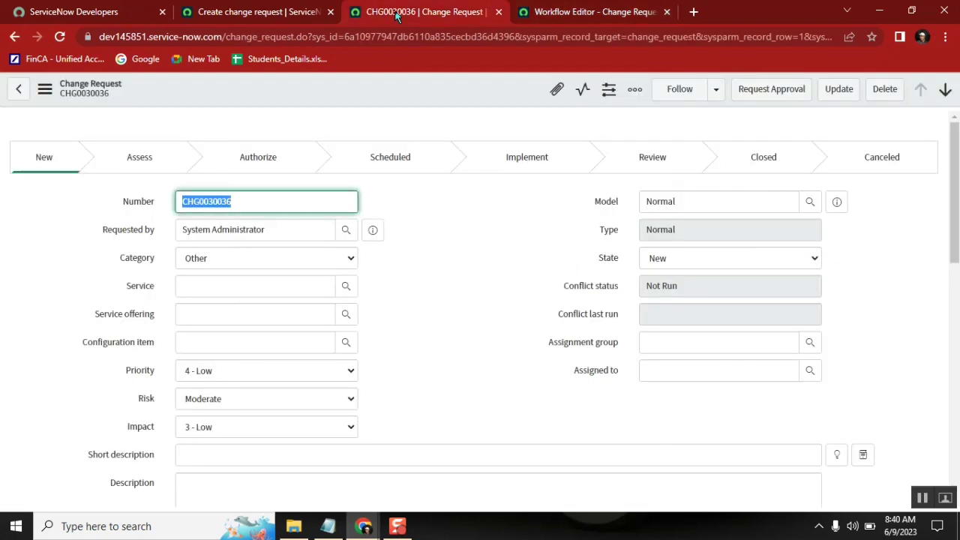
# Bring up the Notepad notes, highlight 'record' and move the window to the right half.
pyautogui.click(328, 526)
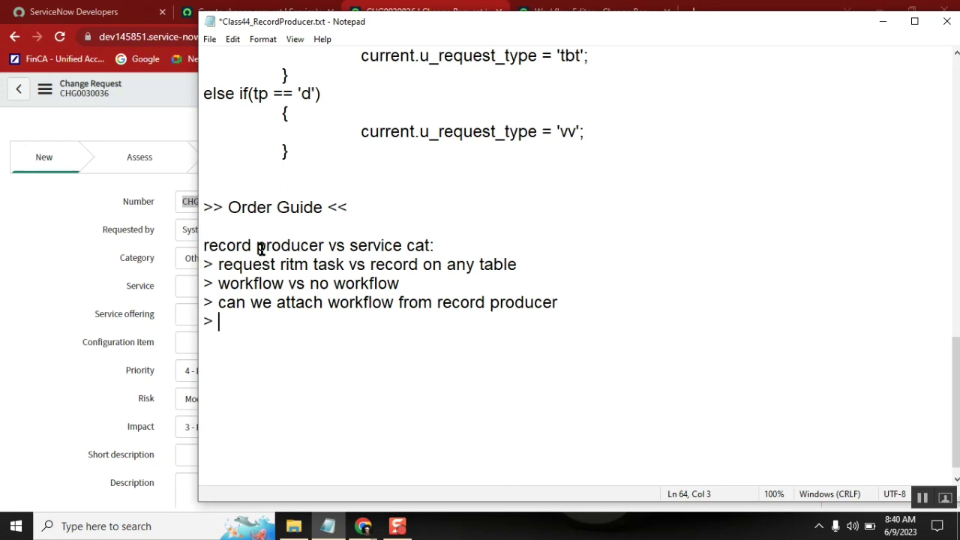
pyautogui.click(214, 244)
pyautogui.doubleClick(214, 243)
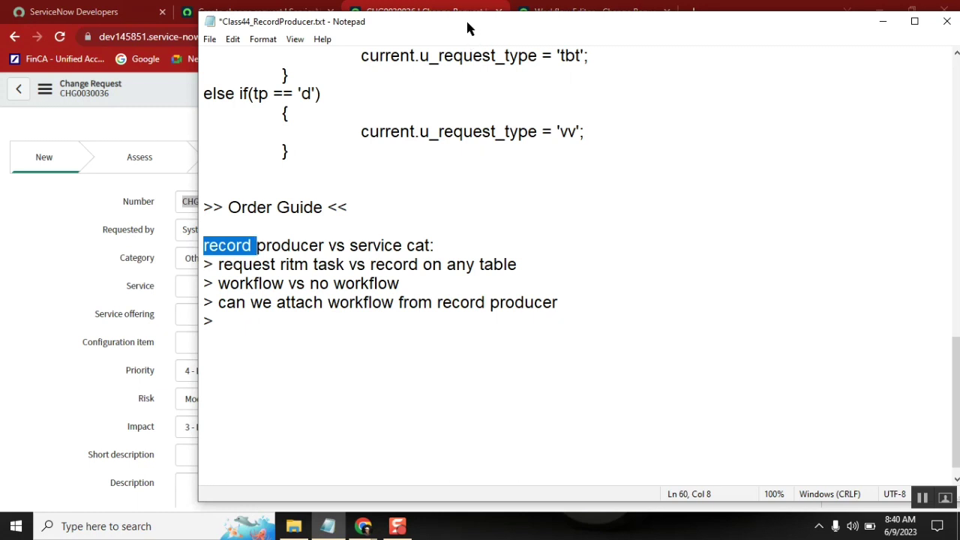
pyautogui.moveTo(466, 19); pyautogui.dragTo(688, 41)
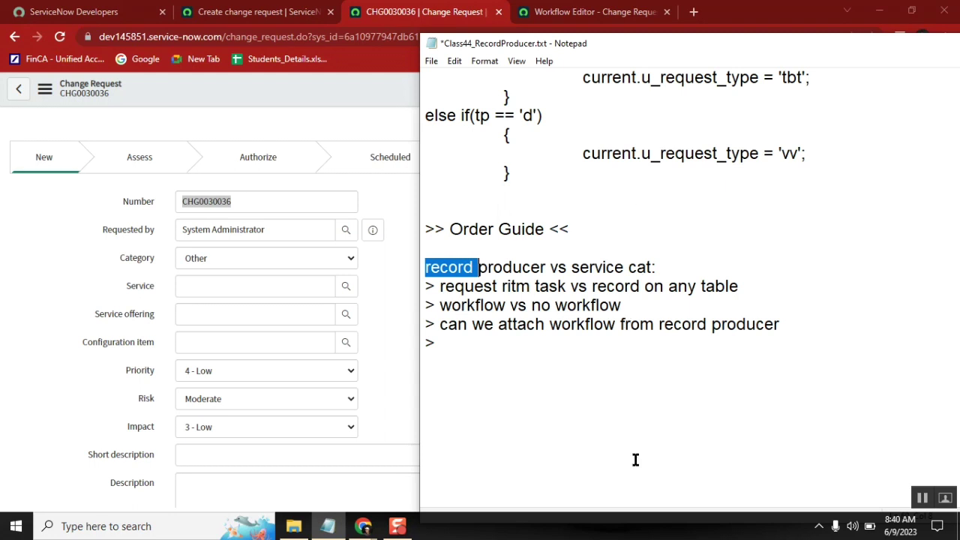
# Highlight 'producer', 'record' and 'we' in the notes, then go back to the change request.
pyautogui.click(501, 267)
pyautogui.doubleClick(501, 268)
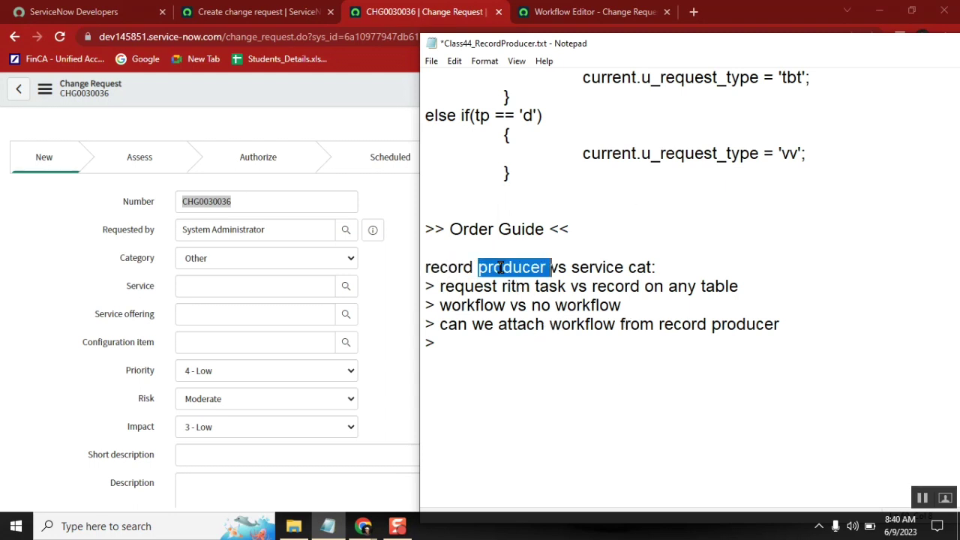
pyautogui.doubleClick(453, 267)
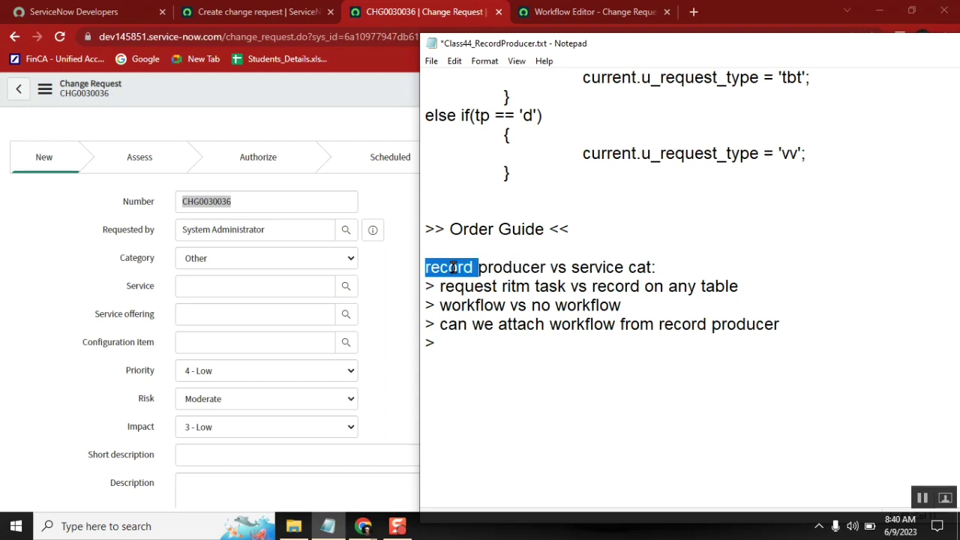
pyautogui.doubleClick(482, 325)
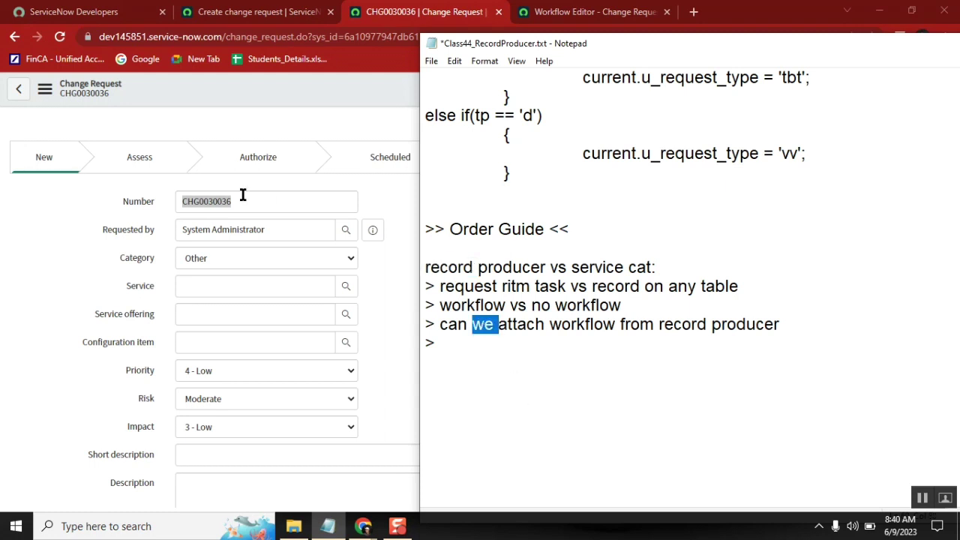
pyautogui.click(391, 303)
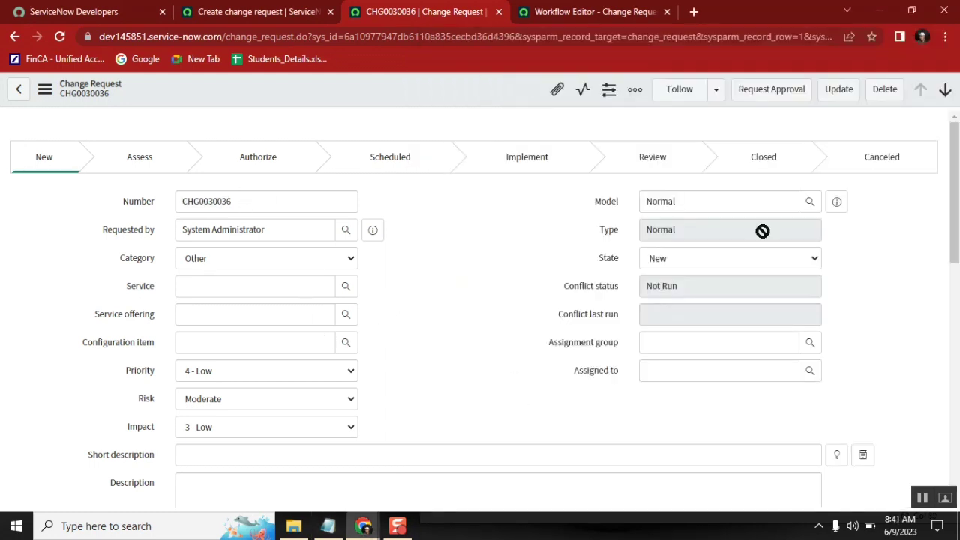
# Set the missing Assignment group to Service Desk and save the change request.
pyautogui.click(786, 93)
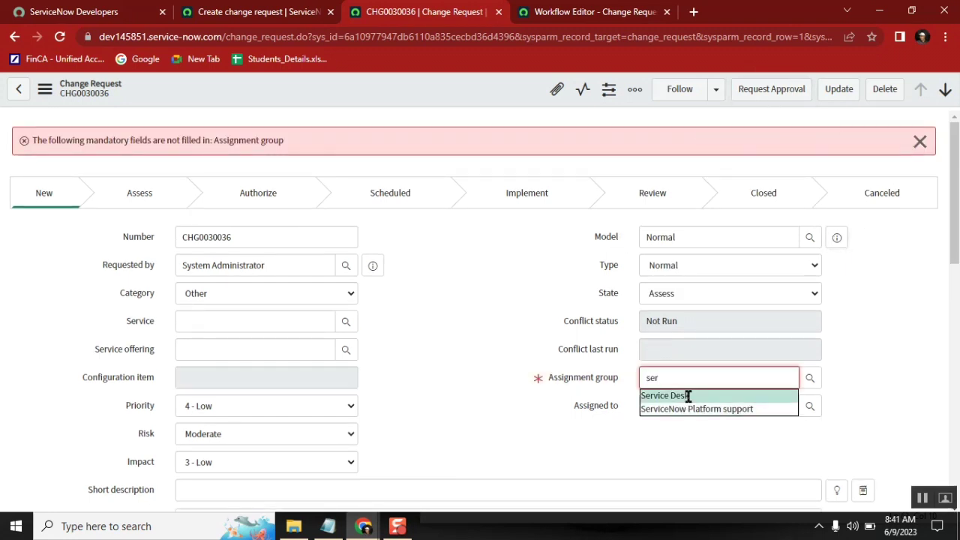
pyautogui.click(688, 395)
pyautogui.click(921, 142)
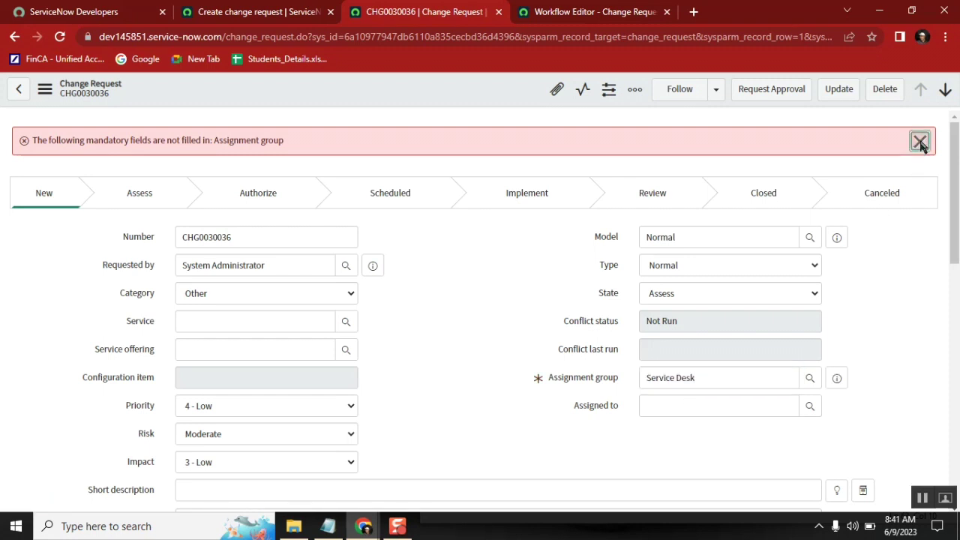
pyautogui.rightClick(461, 89)
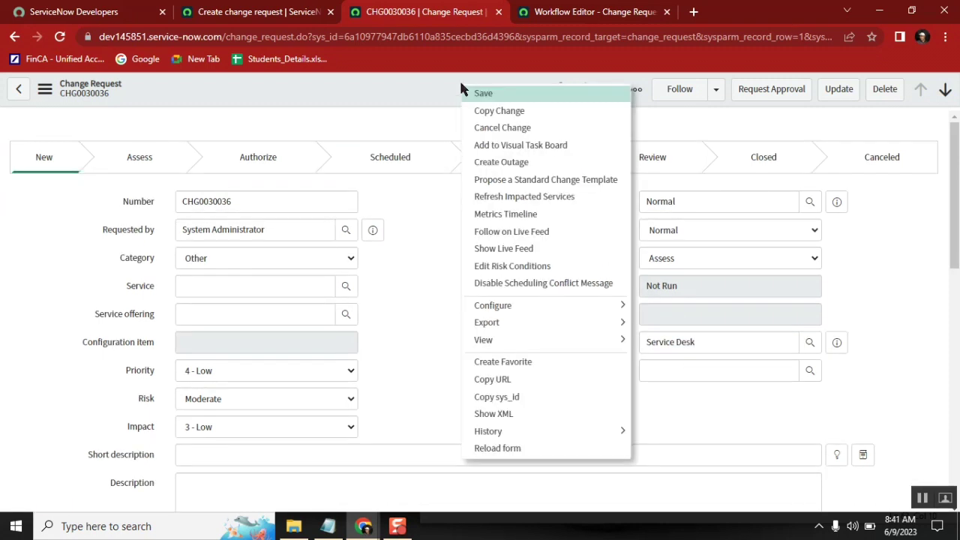
pyautogui.click(483, 94)
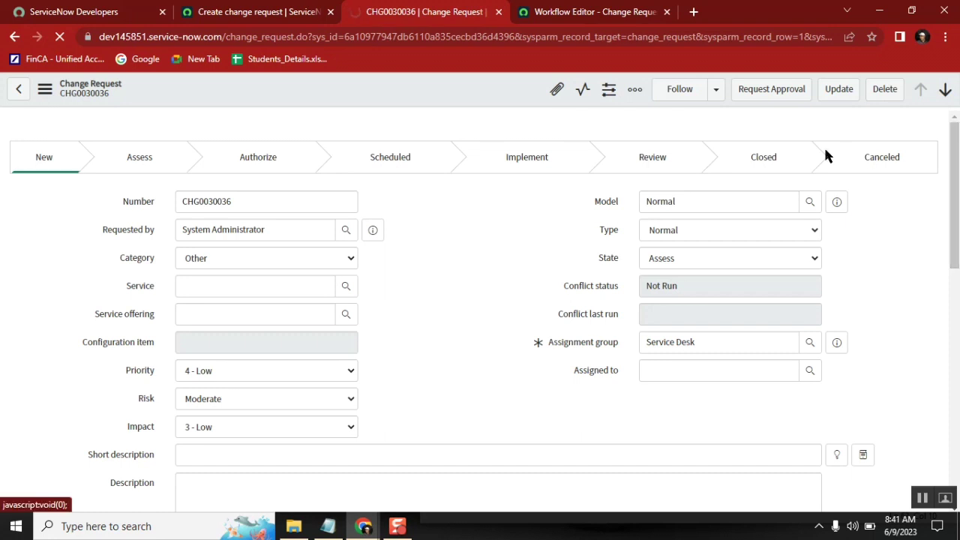
# Request approval again so CHG0030036 moves to Assess with 13 approvers listed.
pyautogui.click(772, 88)
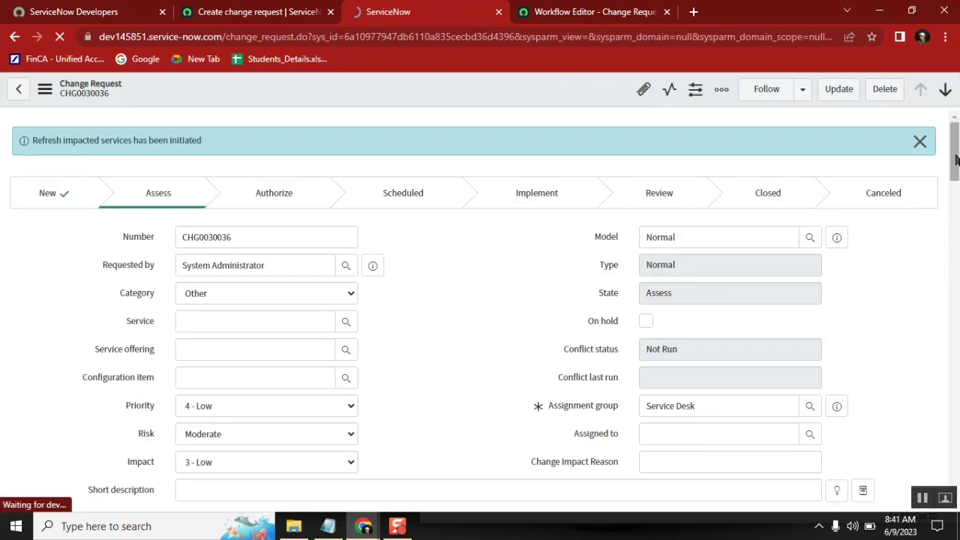
pyautogui.click(602, 118)
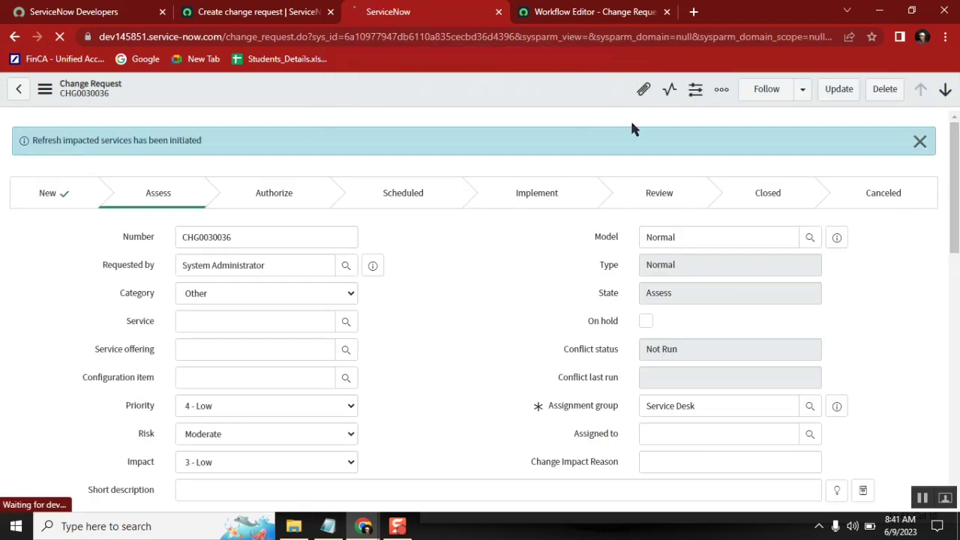
pyautogui.click(919, 141)
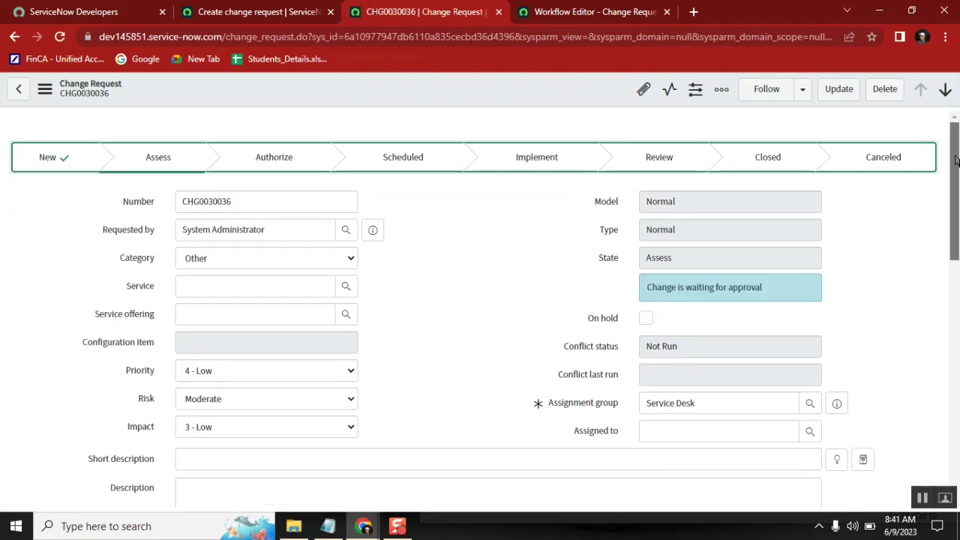
pyautogui.moveTo(956, 160); pyautogui.dragTo(956, 388)
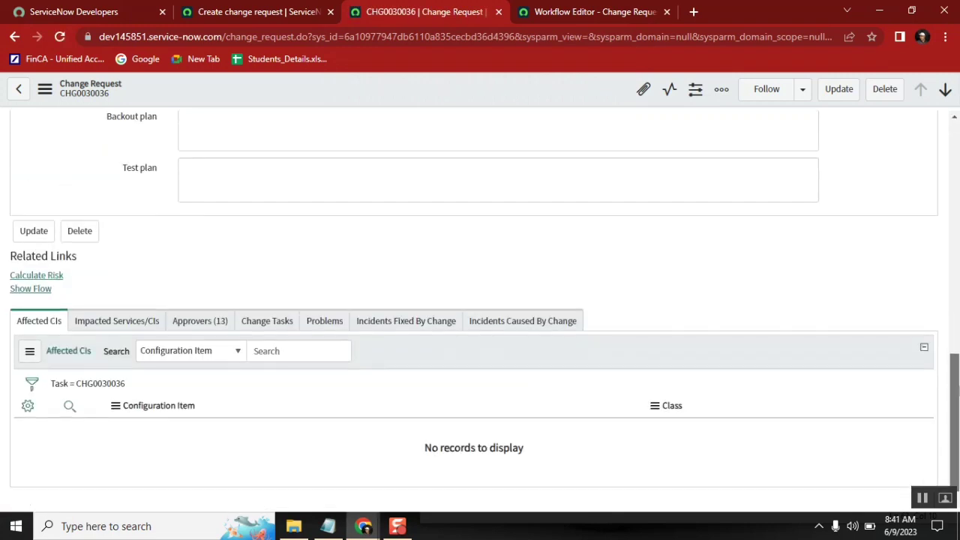
# Open the change's flow in Flow Designer via Show Flow, then close that tab again.
pyautogui.click(26, 290)
pyautogui.moveTo(368, 529)
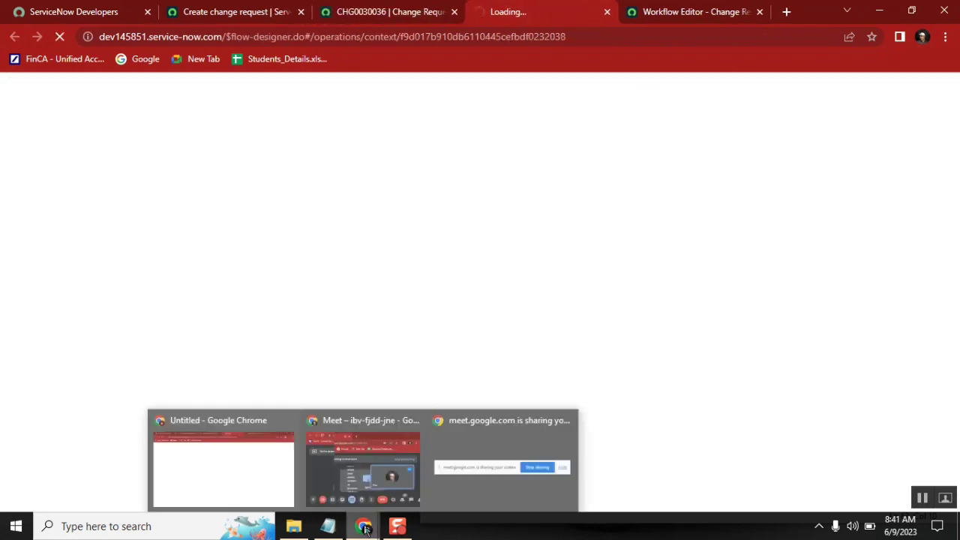
pyautogui.click(365, 461)
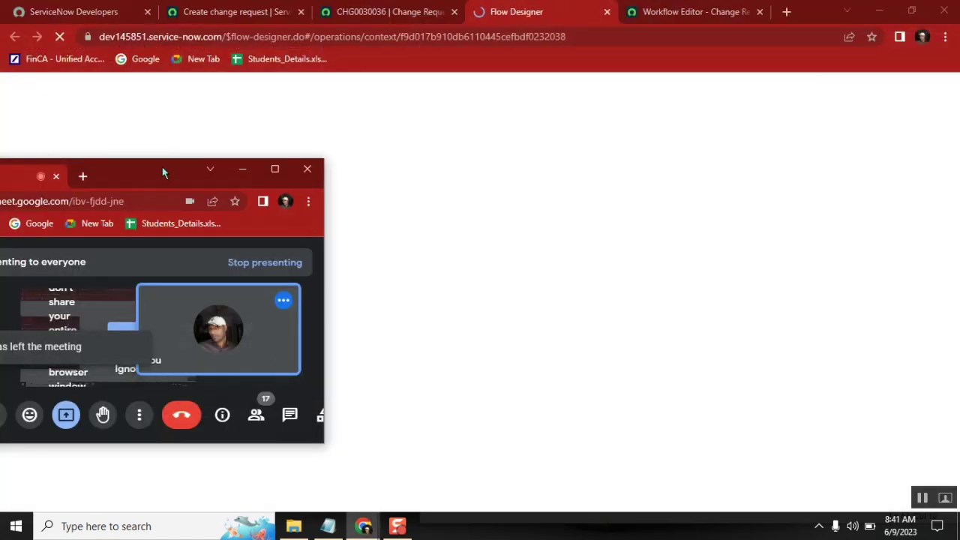
pyautogui.click(538, 11)
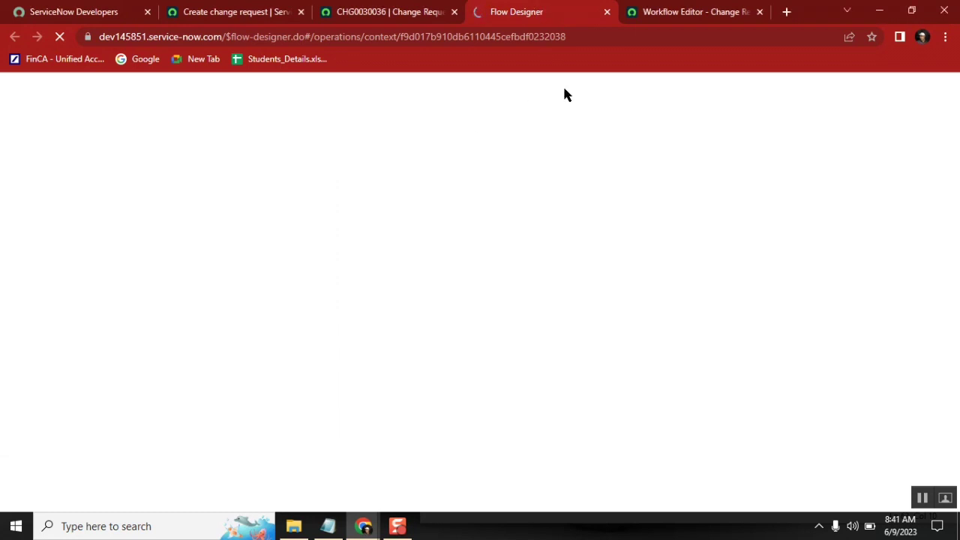
pyautogui.click(607, 11)
# Select the whole question about attaching a workflow from a record producer in Notepad.
pyautogui.click(328, 526)
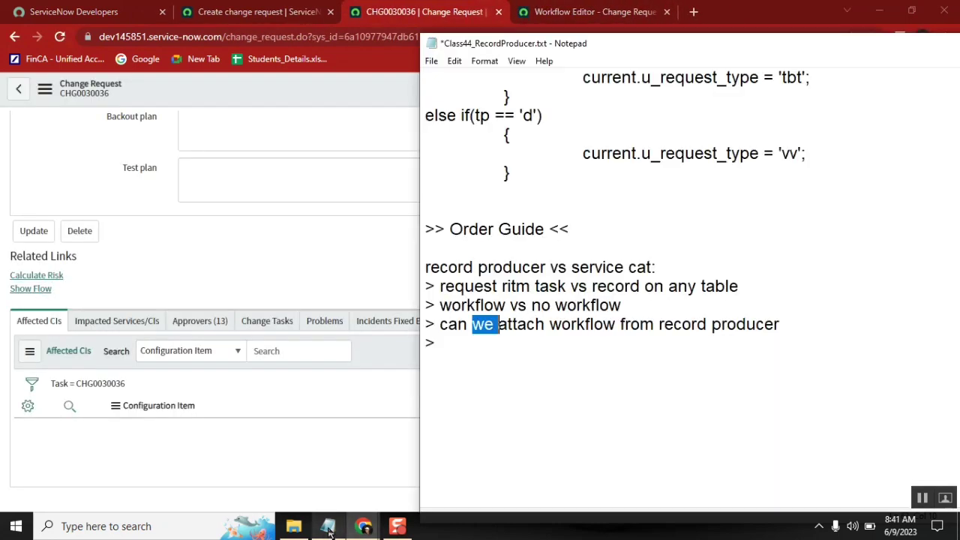
pyautogui.click(493, 327)
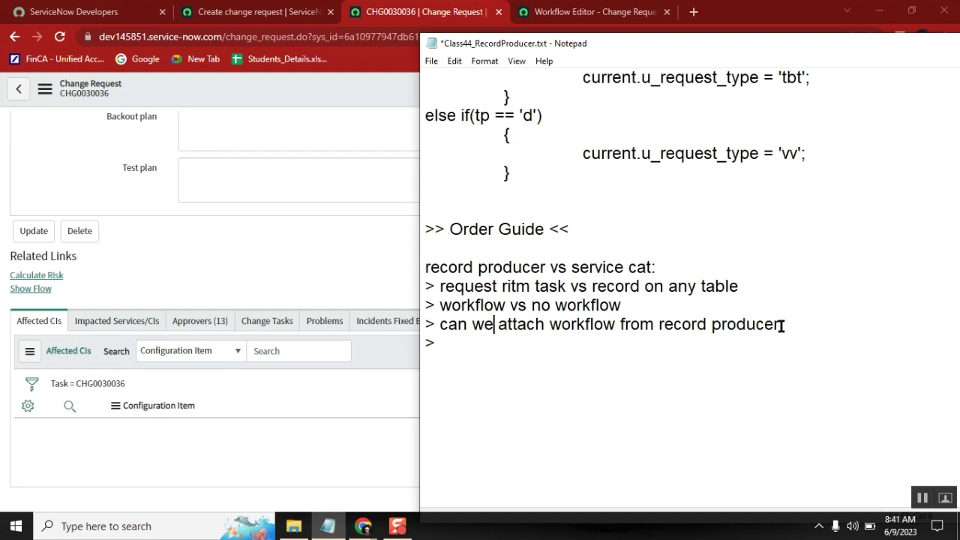
pyautogui.click(441, 325)
pyautogui.hotkey('shift', 'End')
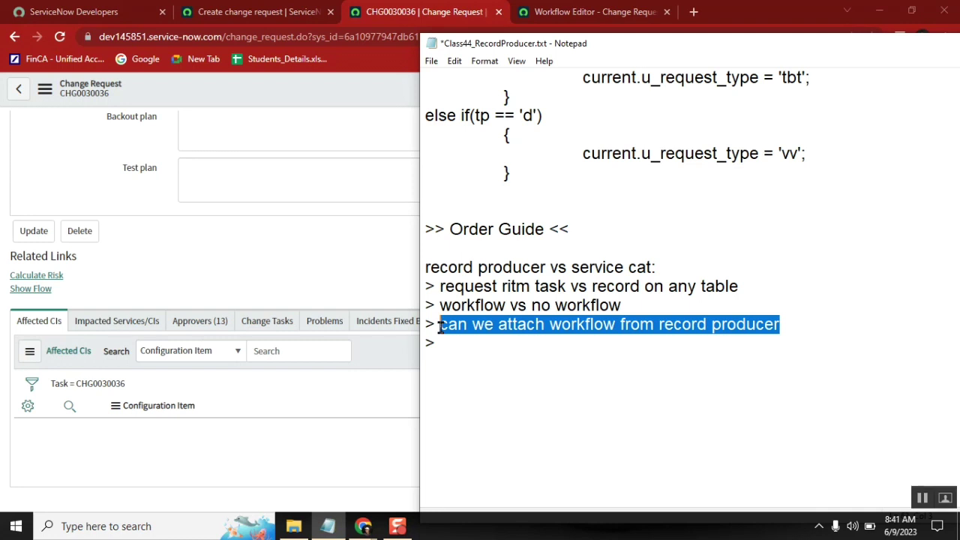
# Admit the waiting participant to the video call and return to the change request.
pyautogui.hotkey('alt', 'Tab')
pyautogui.press('Tab')
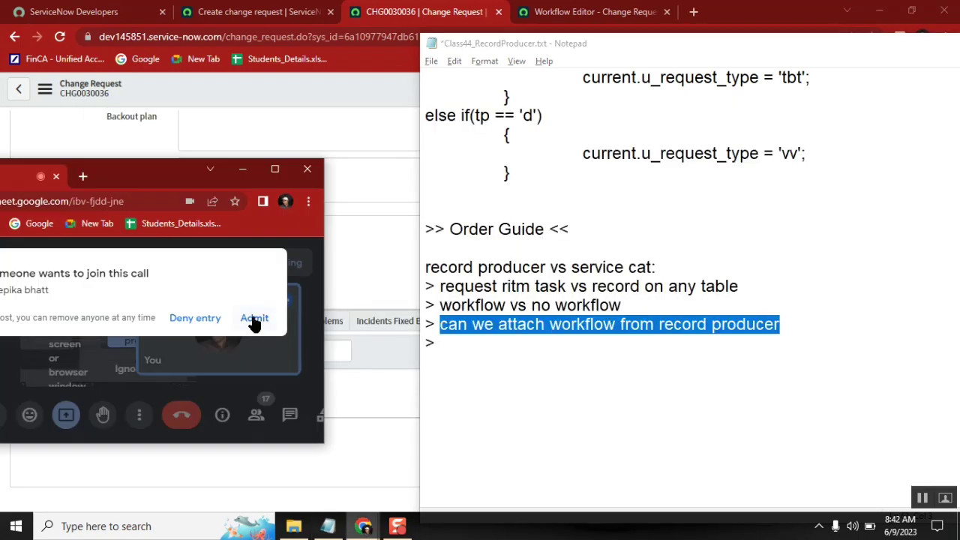
pyautogui.click(254, 319)
pyautogui.click(336, 282)
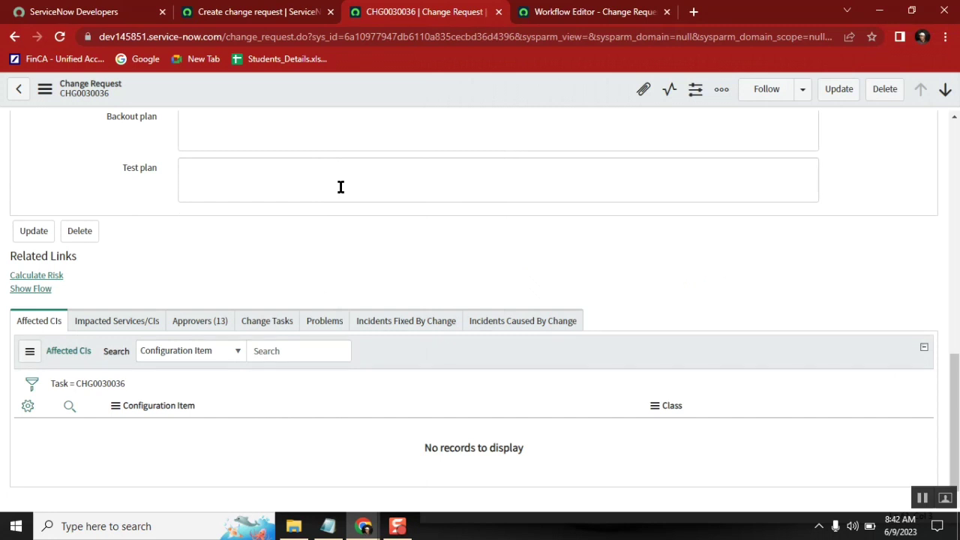
# Filter the navigator for 'redcord pr', open Record Producers in a new tab, sorted by Updated descending.
pyautogui.click(262, 13)
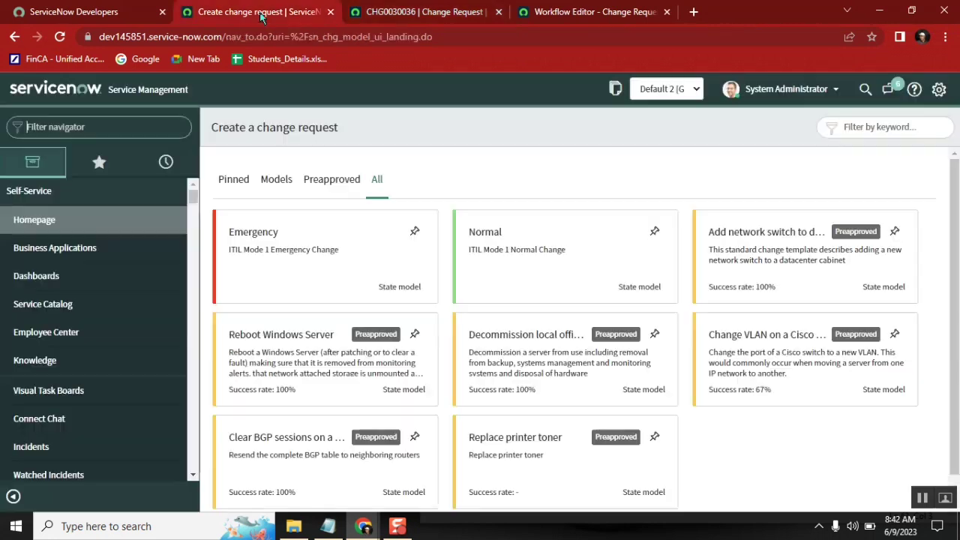
pyautogui.click(116, 122)
pyautogui.write('red')
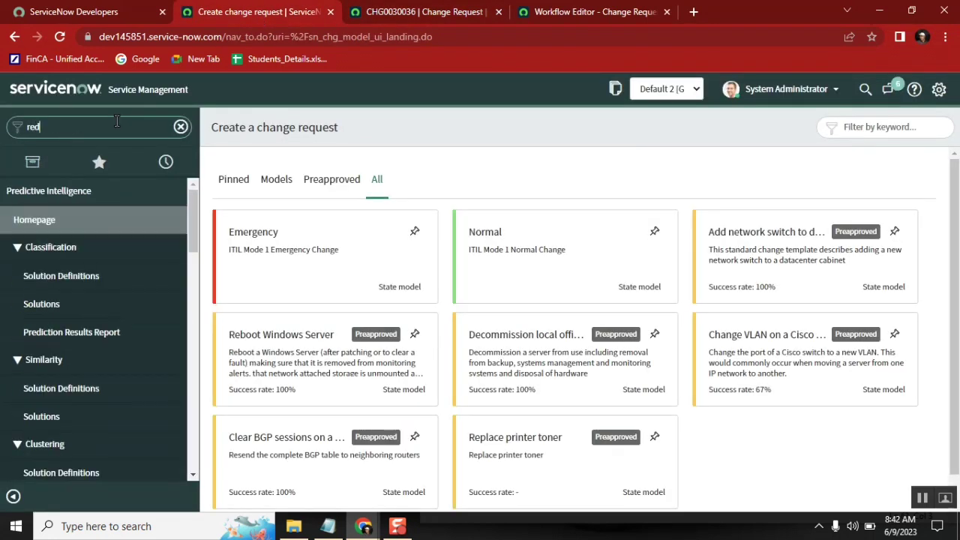
pyautogui.write('co')
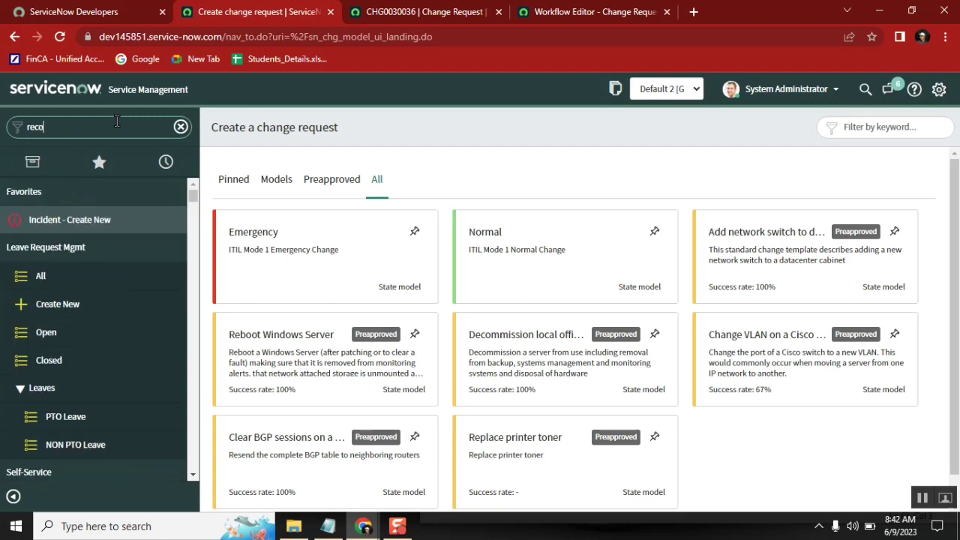
pyautogui.write('rd pr')
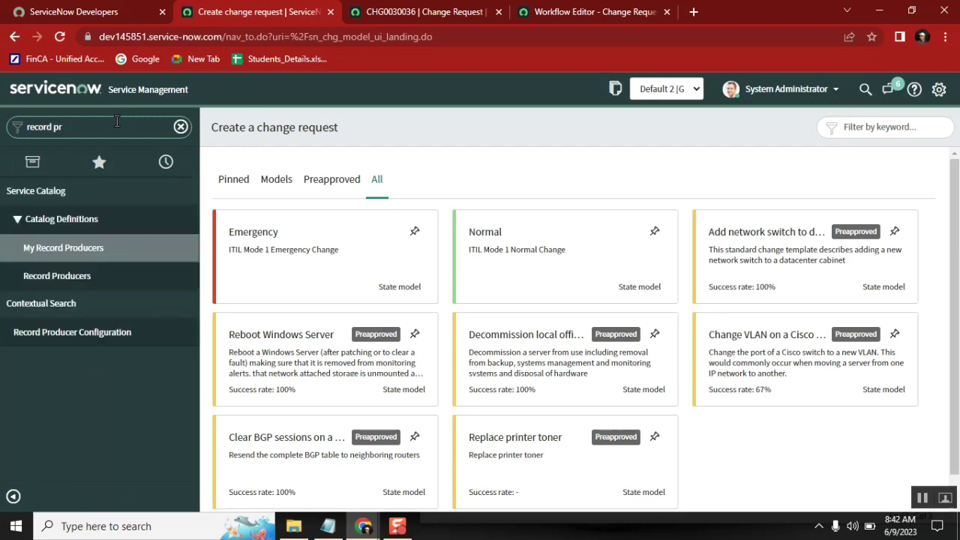
pyautogui.middleClick(61, 278)
pyautogui.click(355, 12)
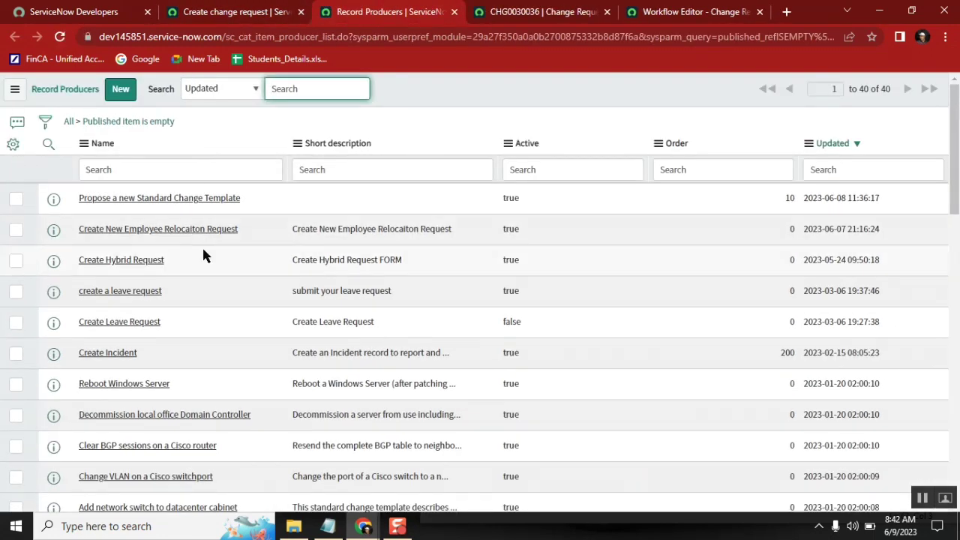
pyautogui.click(821, 148)
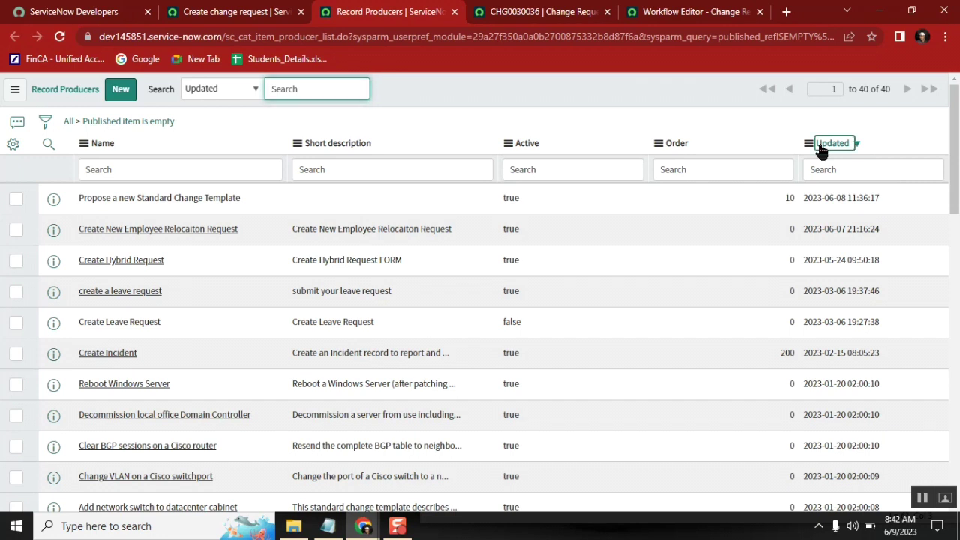
pyautogui.click(822, 148)
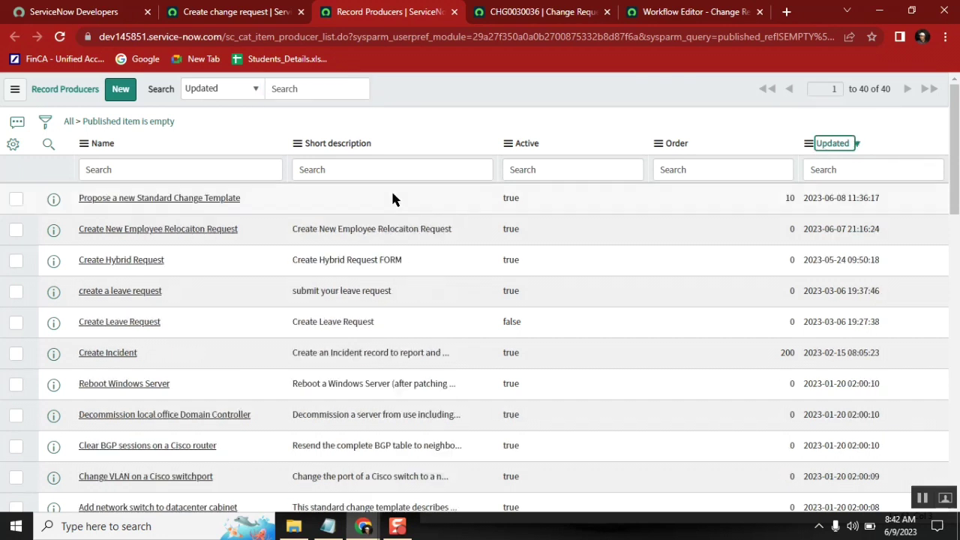
# Open the Create New Employee Relocaiton Request record producer and compare it with the Change Request workflow.
pyautogui.click(186, 232)
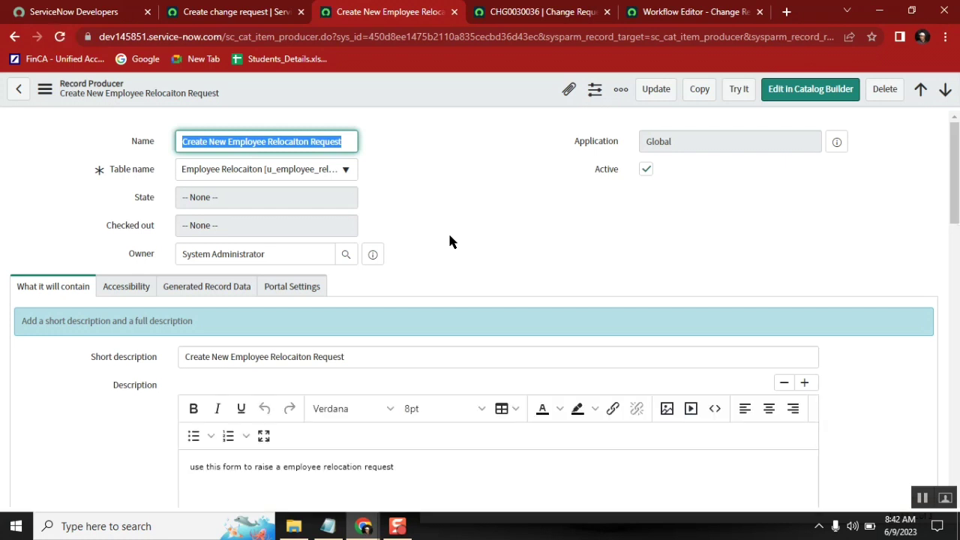
pyautogui.click(445, 182)
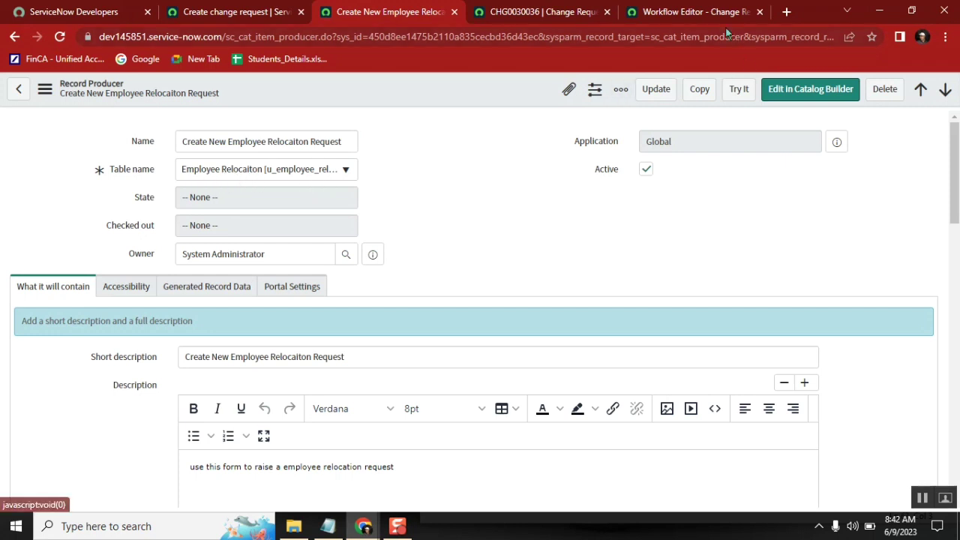
pyautogui.click(694, 12)
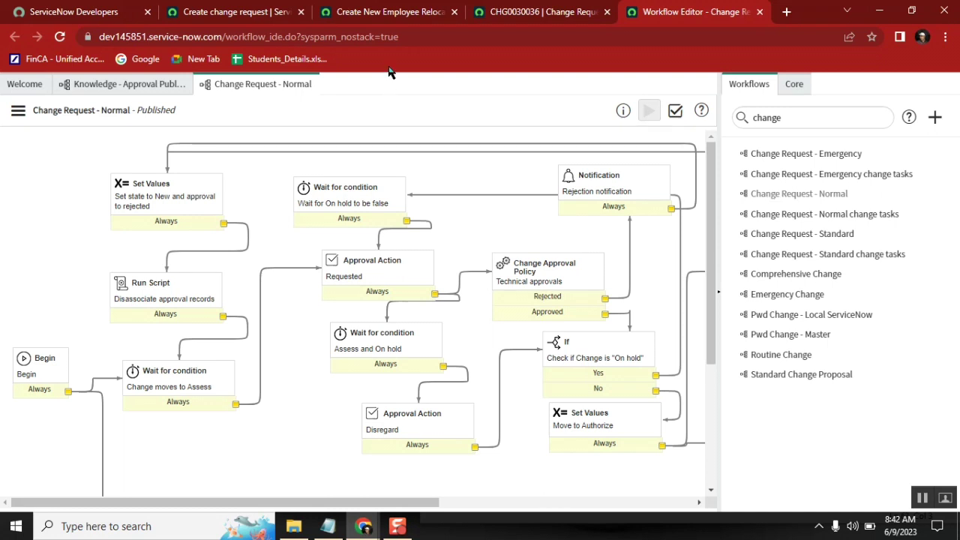
pyautogui.click(371, 14)
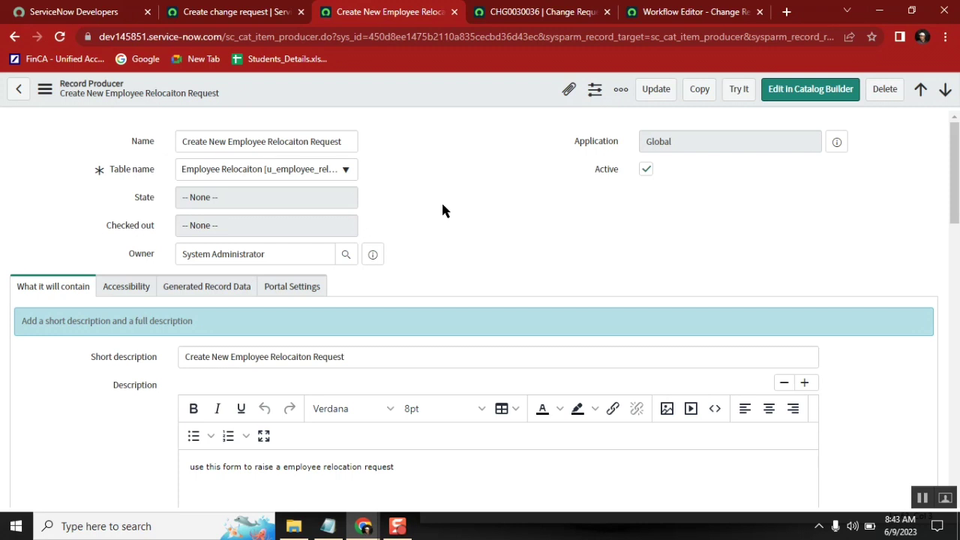
pyautogui.click(306, 291)
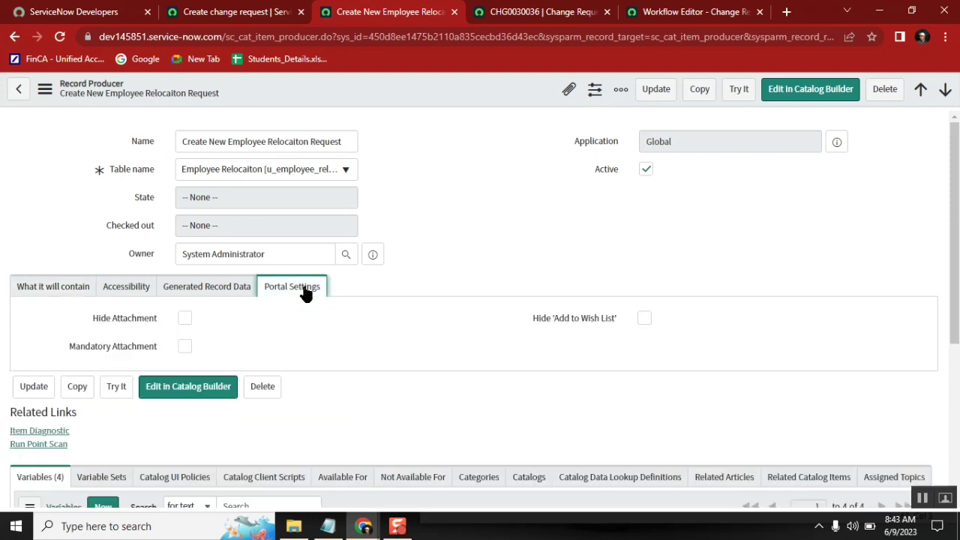
pyautogui.click(219, 293)
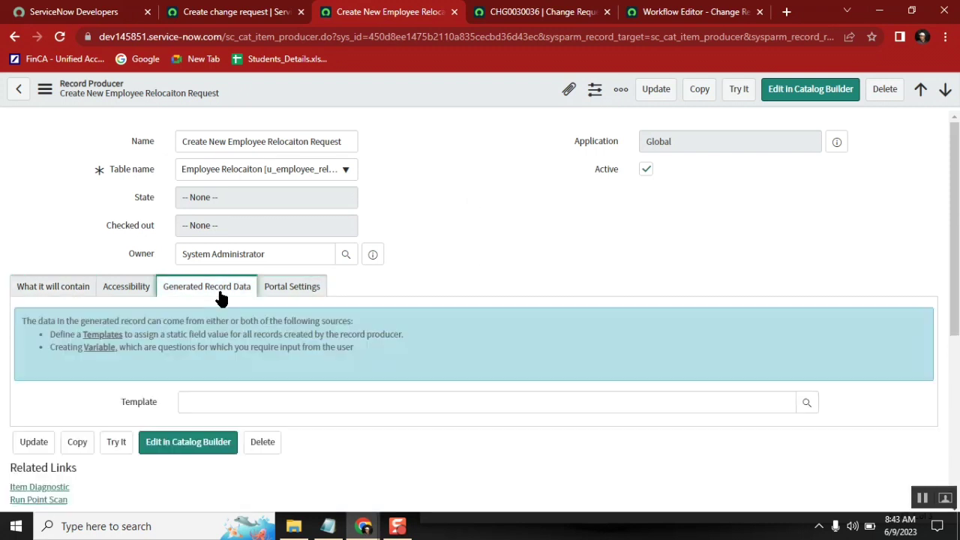
pyautogui.click(144, 294)
pyautogui.click(56, 294)
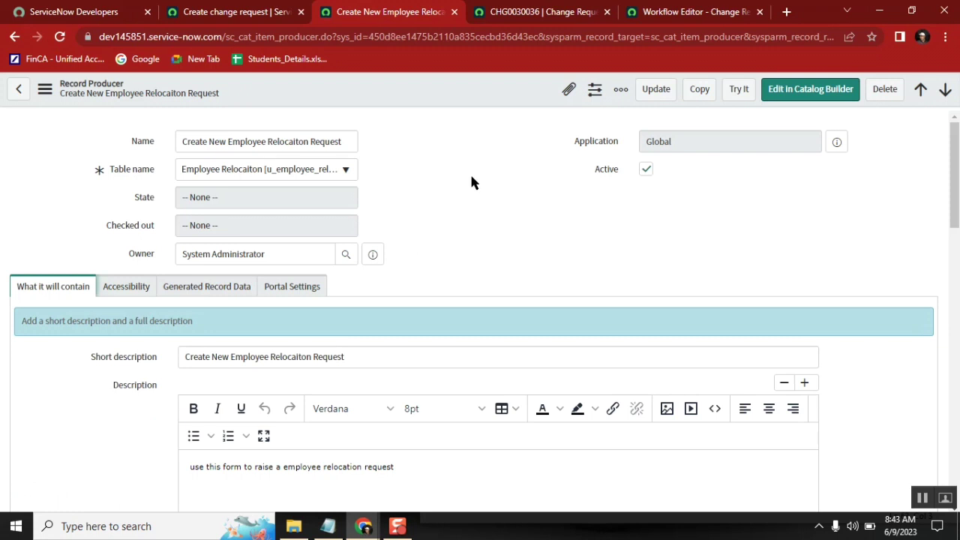
pyautogui.scroll(-2, 471, 150)
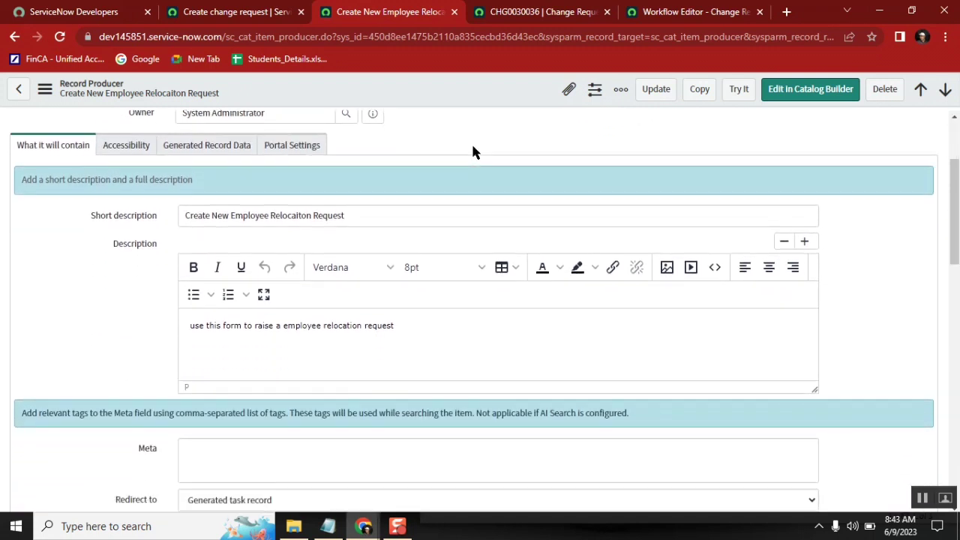
pyautogui.scroll(-1, 473, 151)
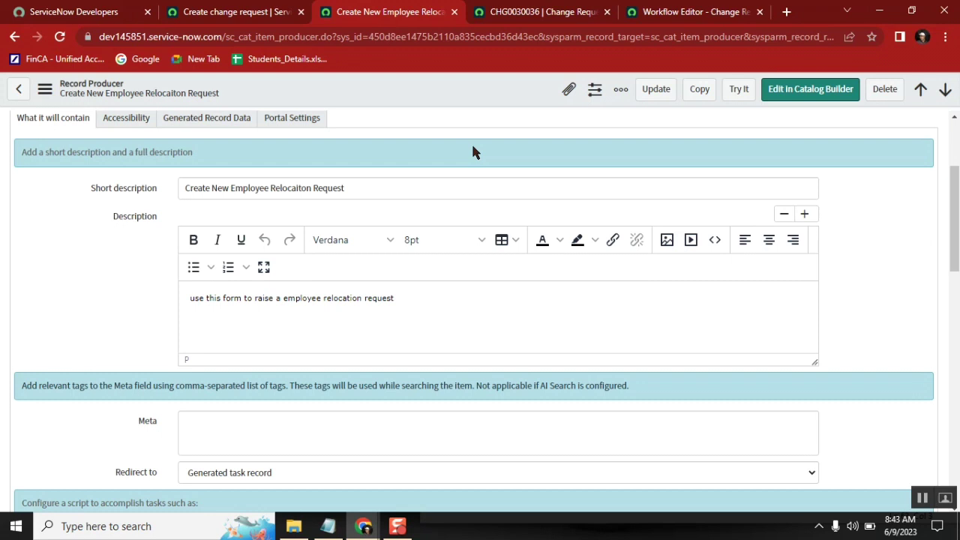
pyautogui.scroll(-2, 473, 152)
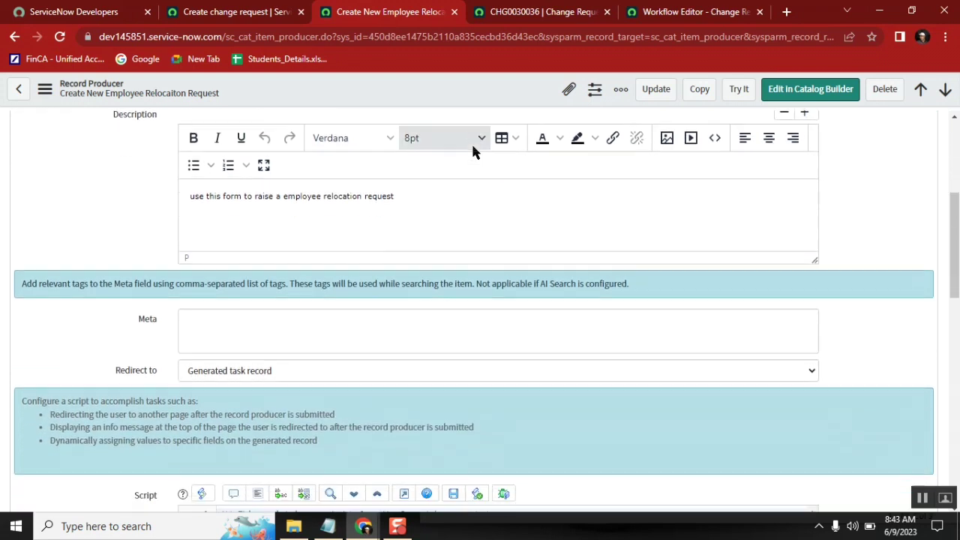
pyautogui.scroll(-1, 473, 152)
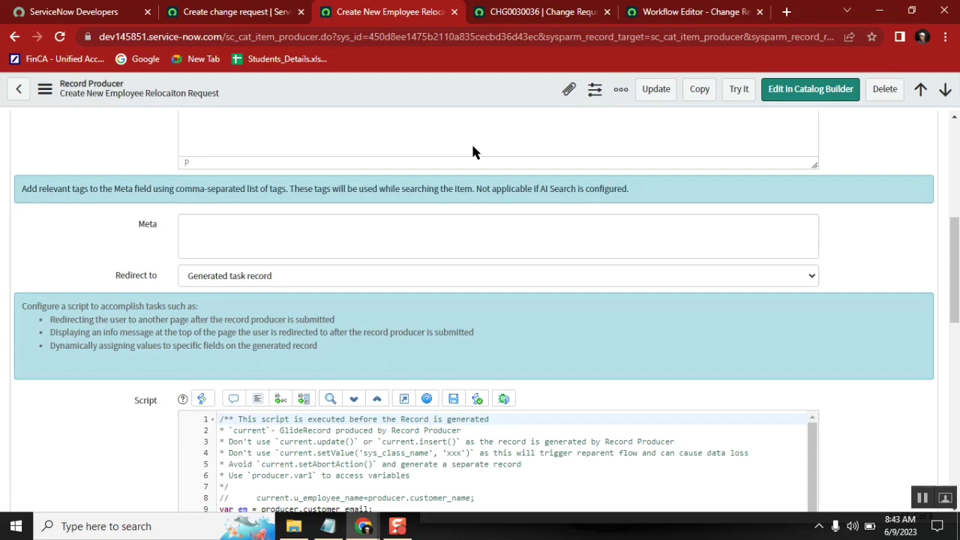
pyautogui.scroll(-1, 473, 152)
pyautogui.scroll(3, 472, 153)
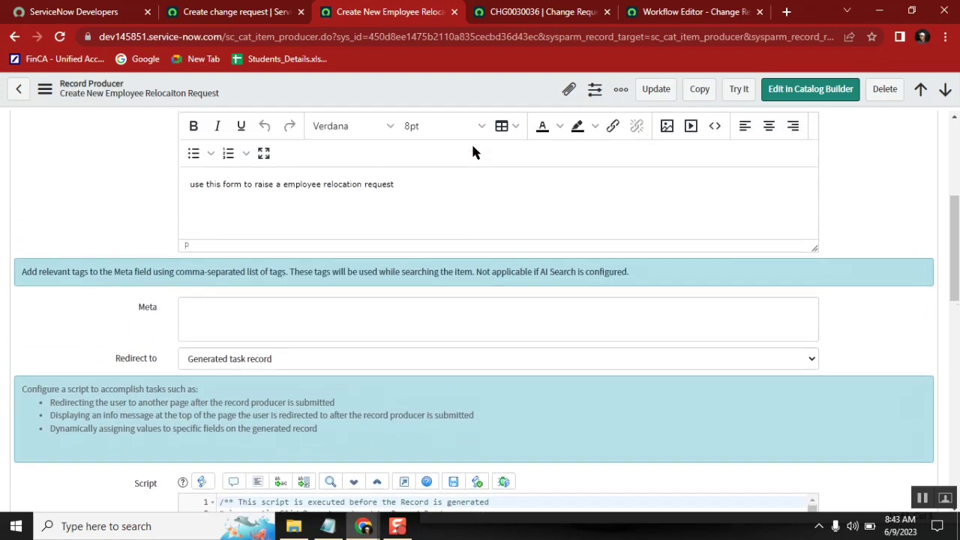
pyautogui.scroll(2, 473, 152)
pyautogui.scroll(-1, 473, 152)
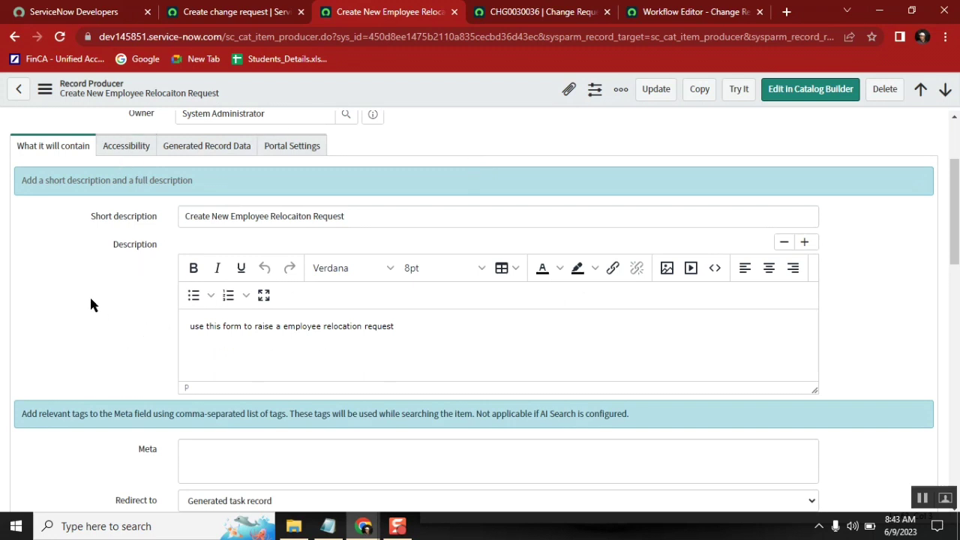
pyautogui.scroll(-5, 90, 304)
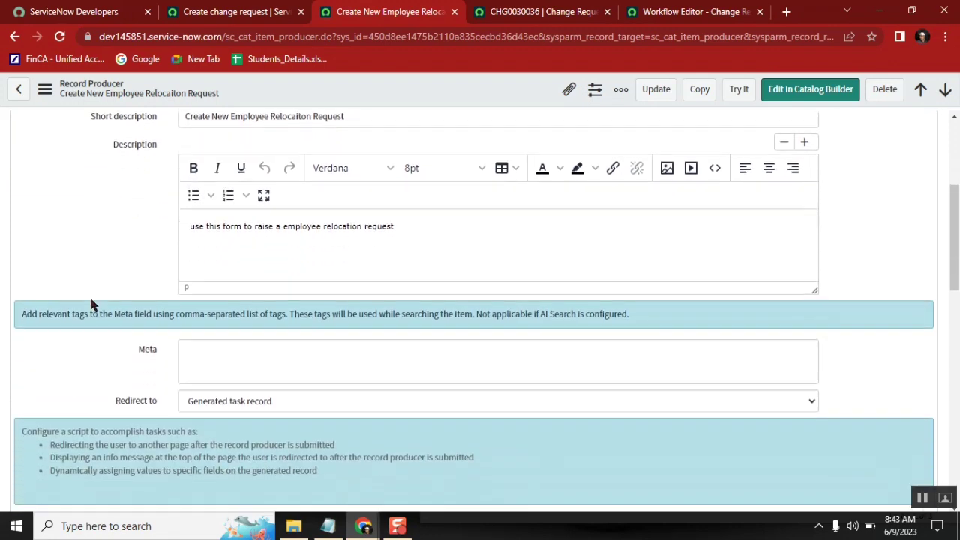
pyautogui.scroll(-10, 90, 300)
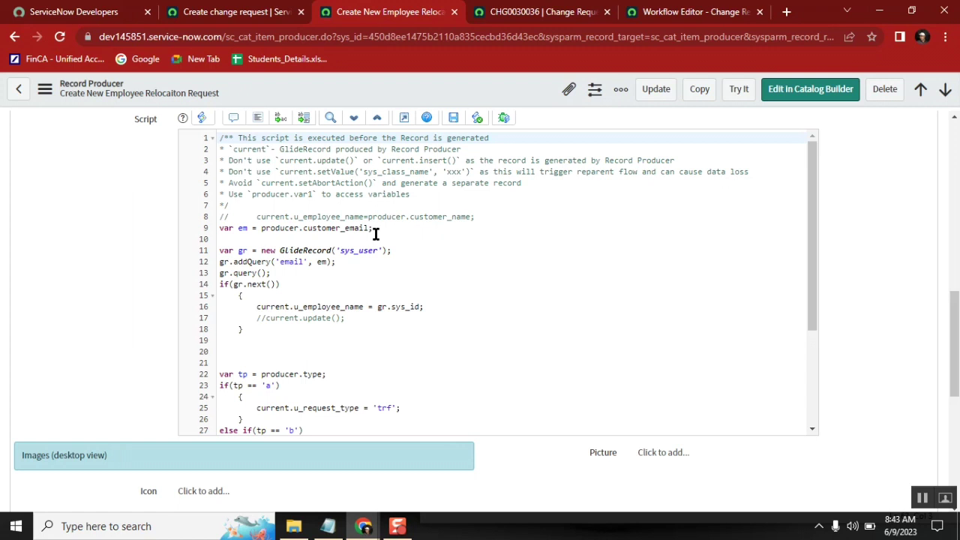
# In a new tab, type the search 'servicenow how to trigger a workflow from sc'.
pyautogui.click(794, 12)
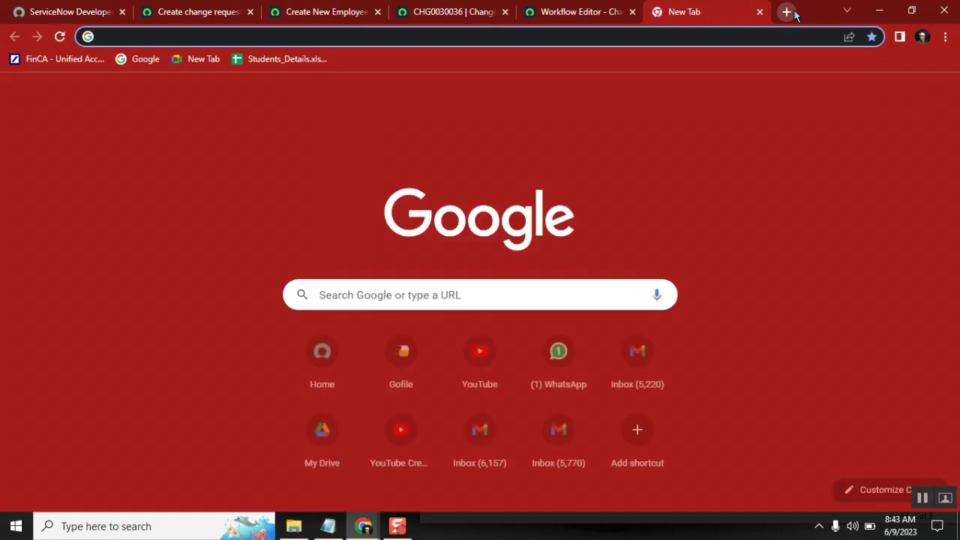
pyautogui.write('servicenow h')
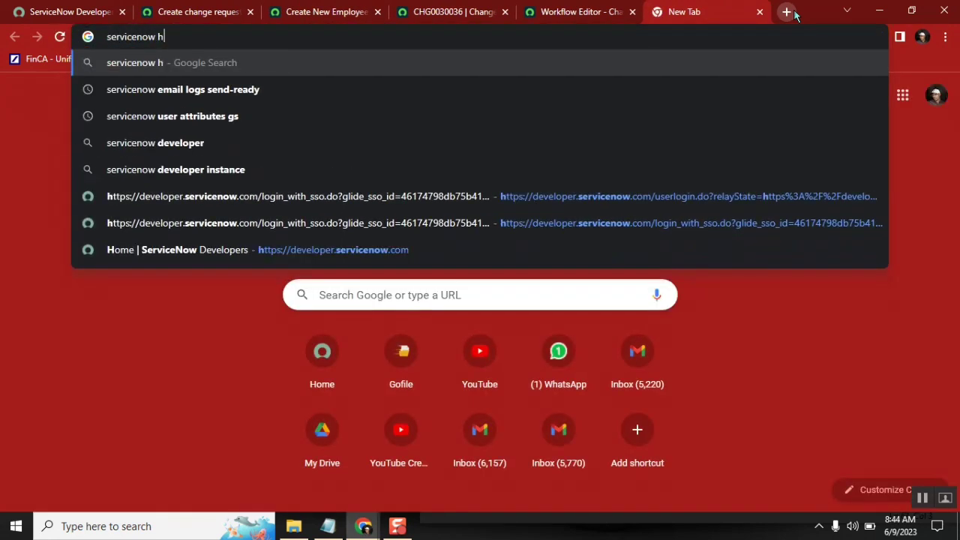
pyautogui.write('ot to')
pyautogui.press('BackSpace')
pyautogui.press('BackSpace')
pyautogui.press('BackSpace')
pyautogui.press('BackSpace')
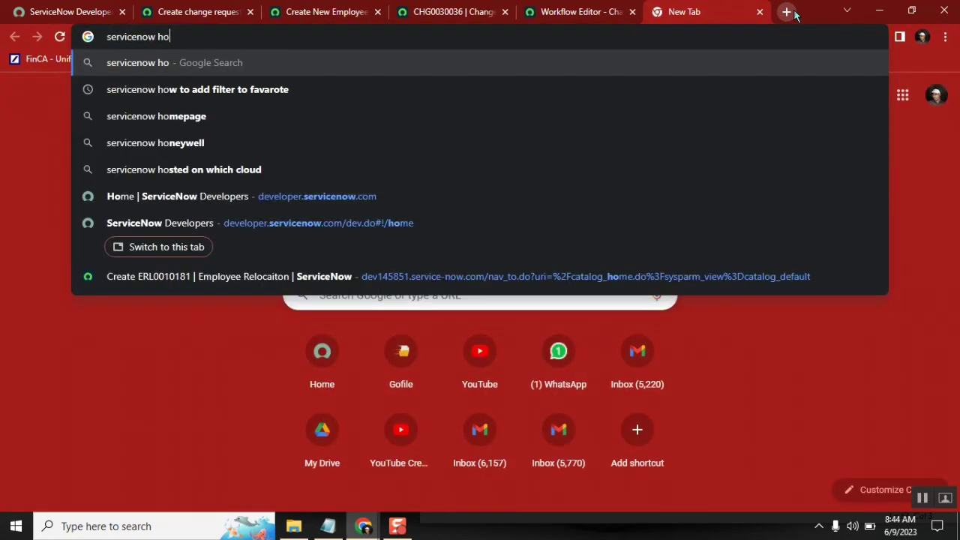
pyautogui.write('w to tri')
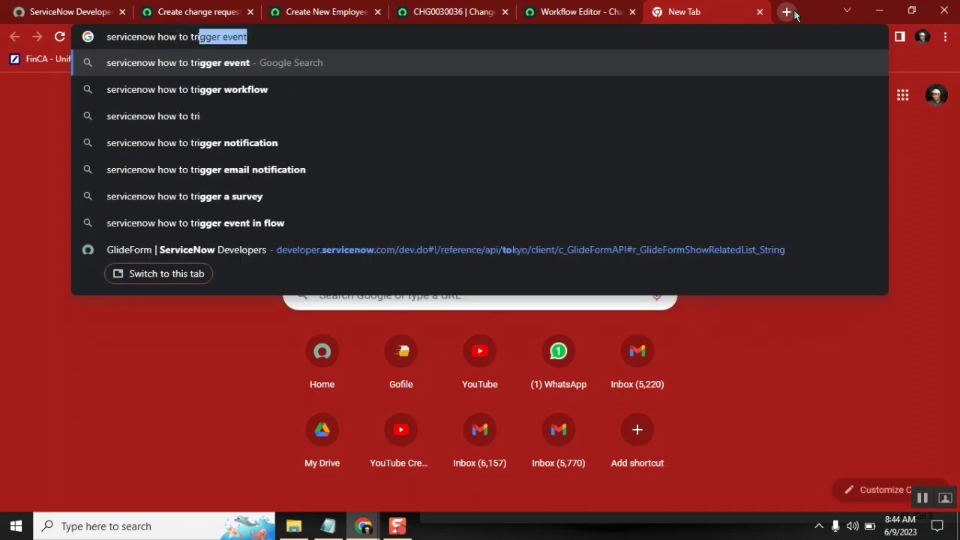
pyautogui.write('gger a workflow')
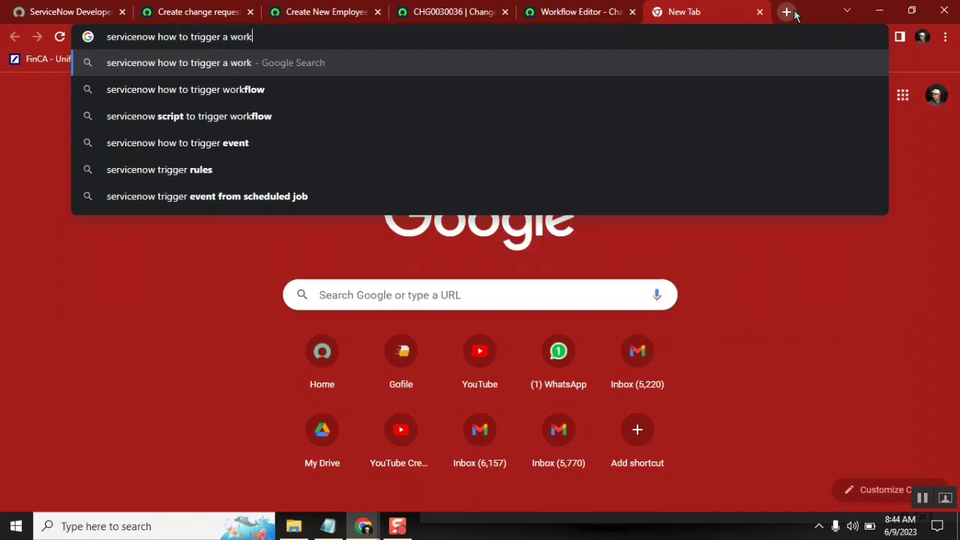
pyautogui.press('BackSpace')
pyautogui.press('BackSpace')
pyautogui.press('BackSpace')
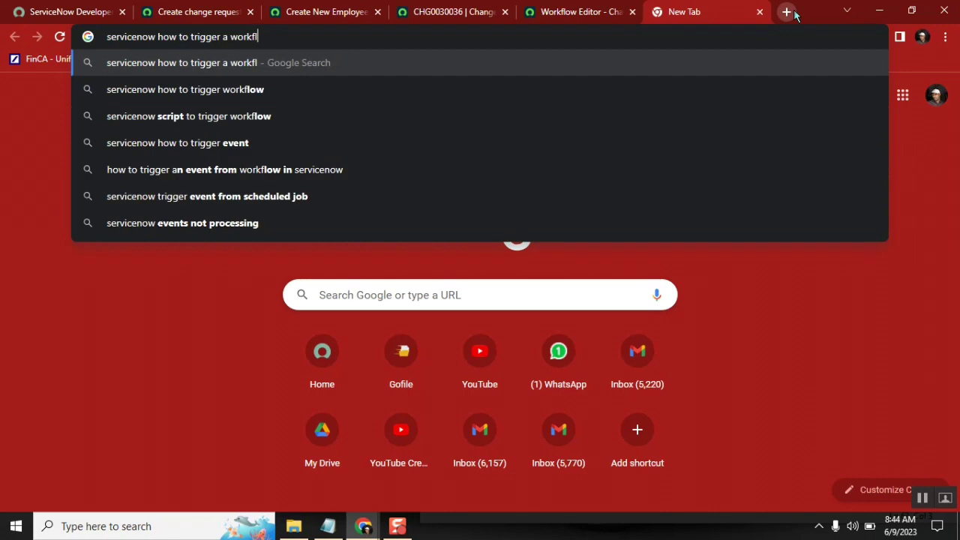
pyautogui.write('low fo')
pyautogui.press('BackSpace')
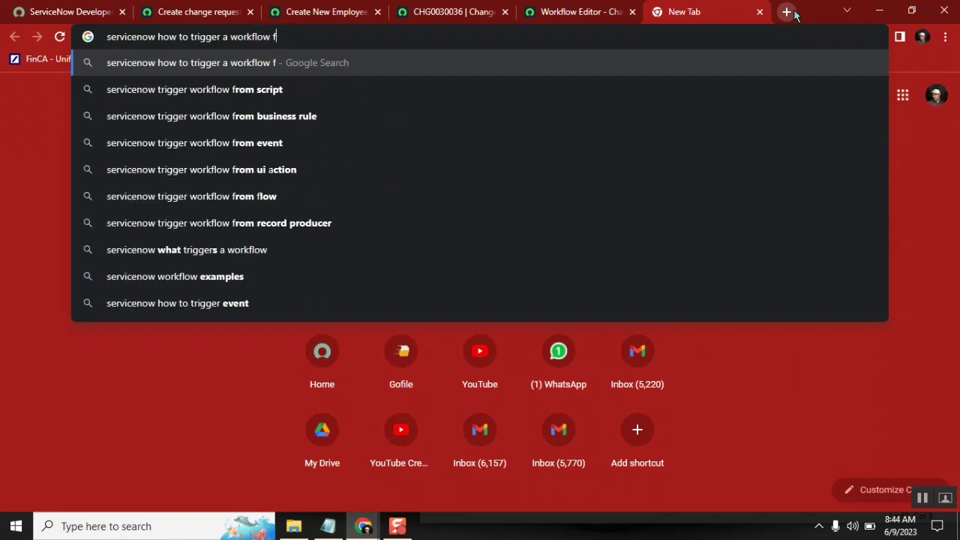
pyautogui.write('rom sc')
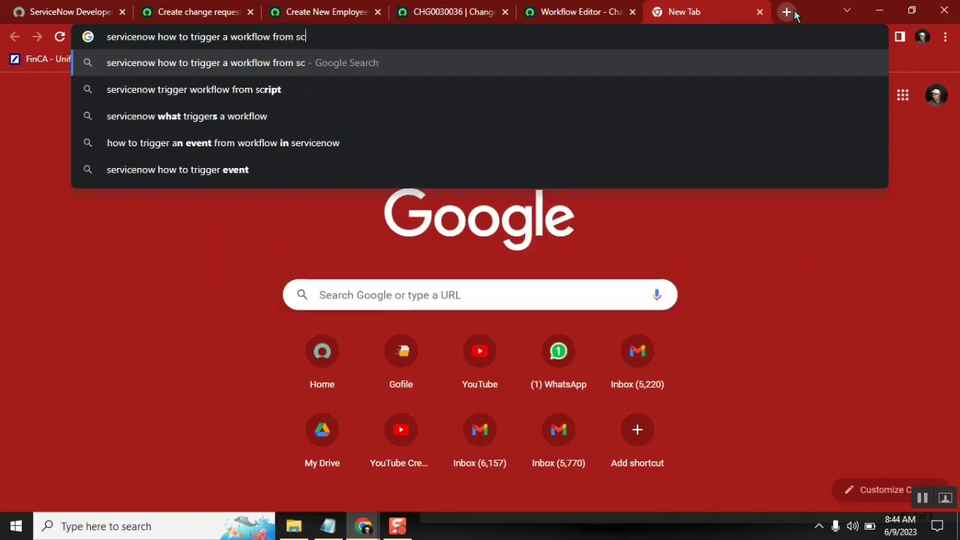
# Search for triggering a workflow from script and highlight CheckDocumentCompletedForSurgery in the community thread.
pyautogui.click(290, 90)
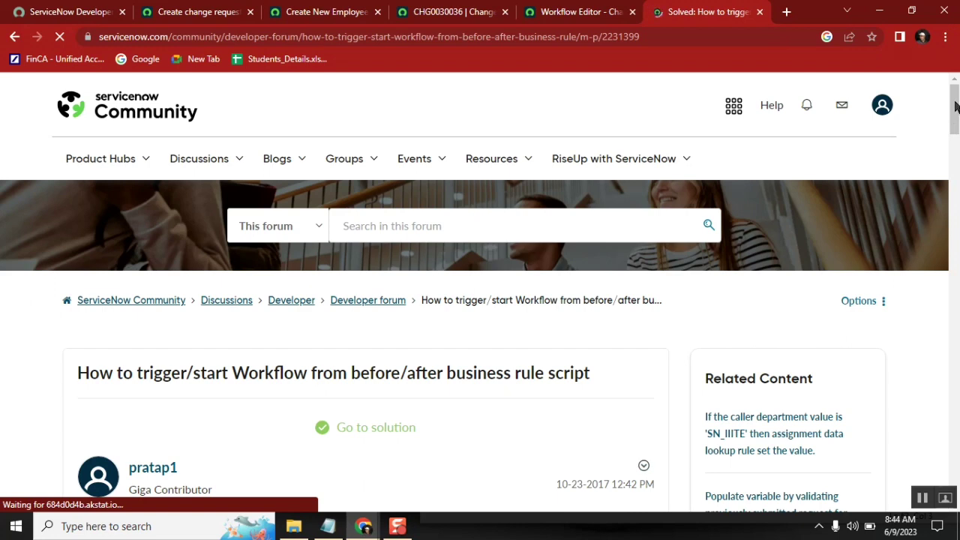
pyautogui.scroll(-1, 957, 128)
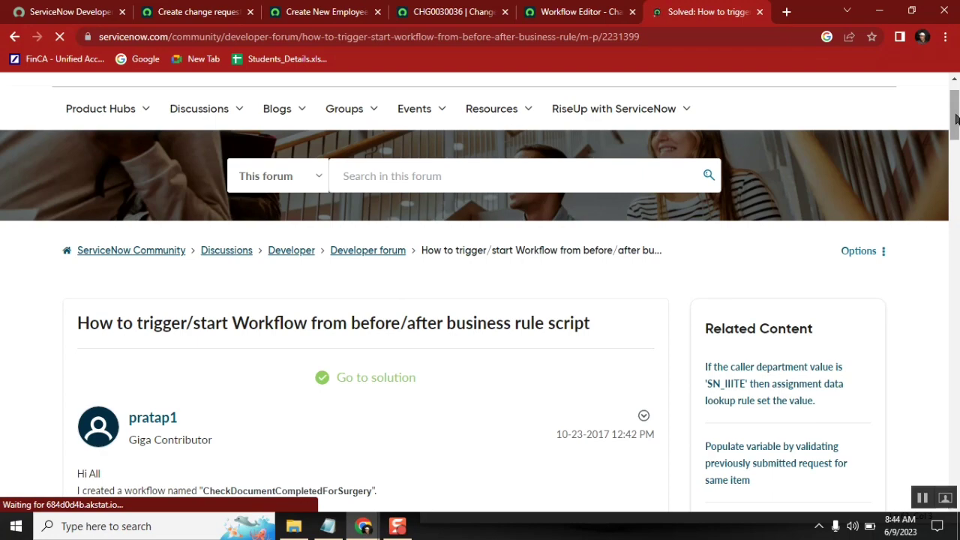
pyautogui.moveTo(956, 119); pyautogui.dragTo(956, 159)
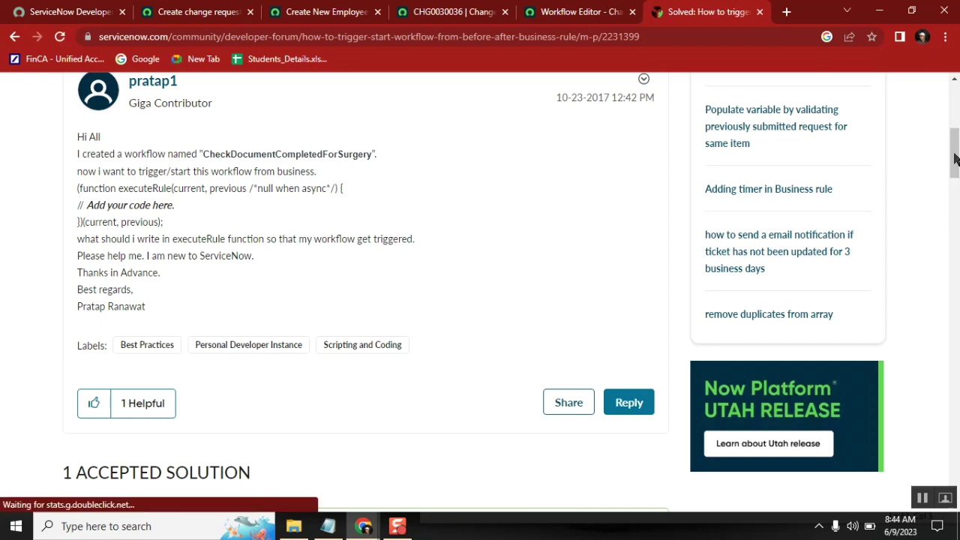
pyautogui.moveTo(372, 154); pyautogui.dragTo(202, 154)
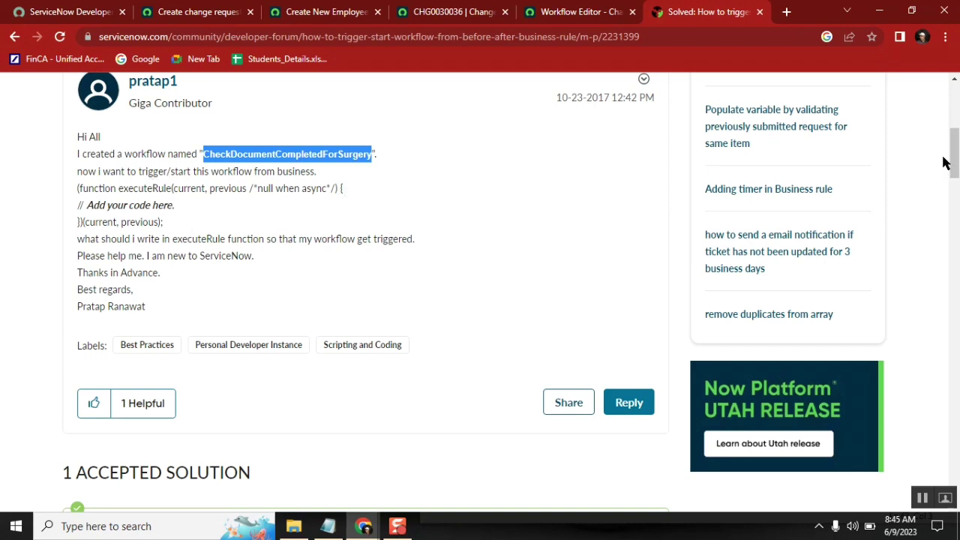
pyautogui.moveTo(952, 159); pyautogui.dragTo(957, 195)
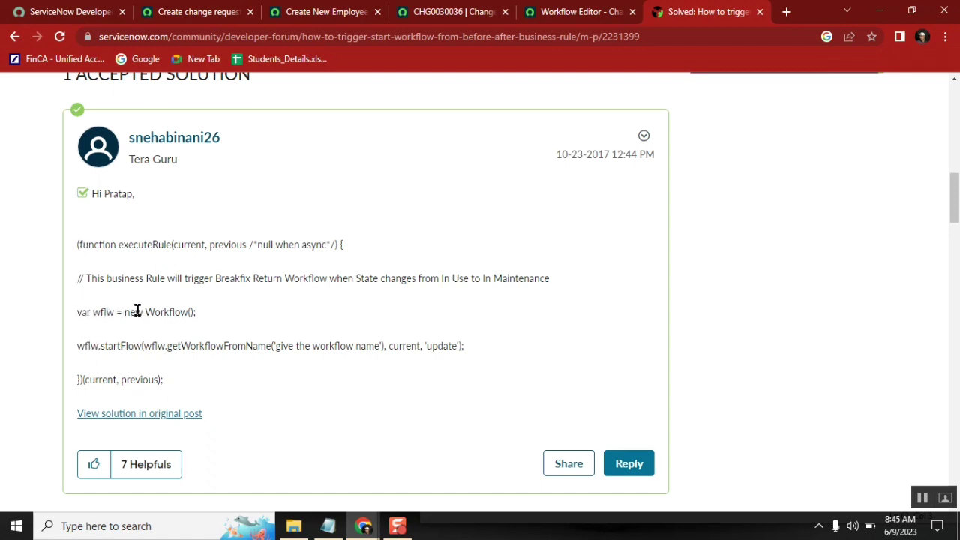
# Highlight wflw, startFlow and getWorkflowFromName in the accepted solution, then copy the thread's URL.
pyautogui.doubleClick(96, 310)
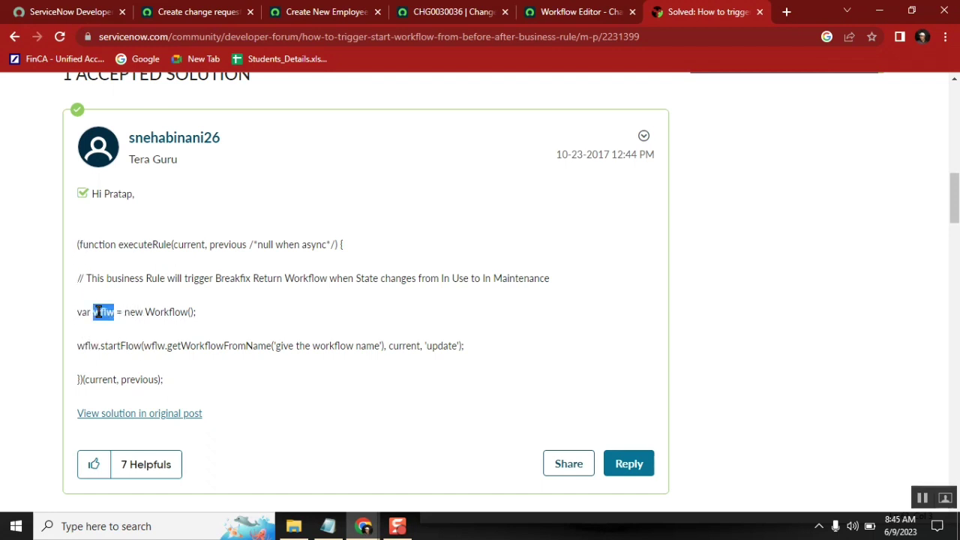
pyautogui.doubleClick(173, 311)
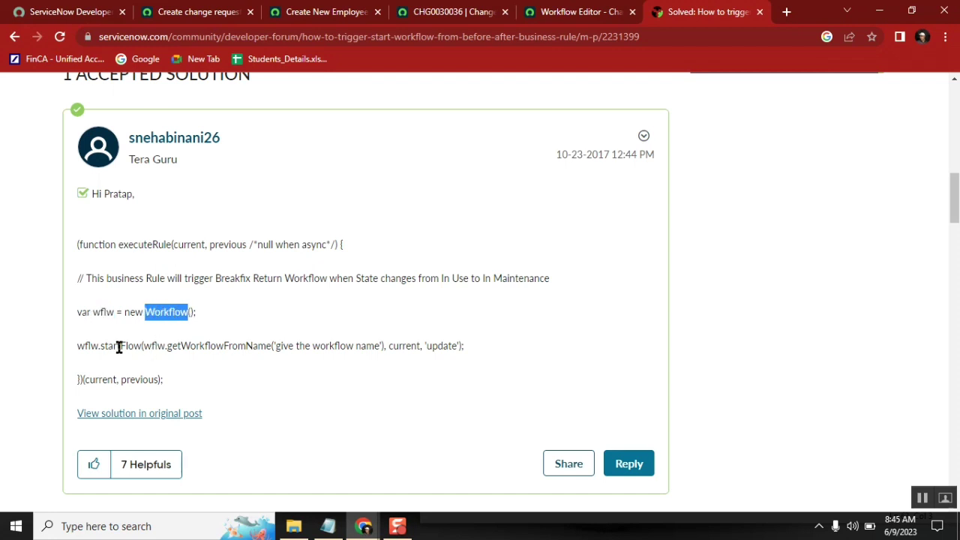
pyautogui.doubleClick(119, 347)
pyautogui.click(221, 344)
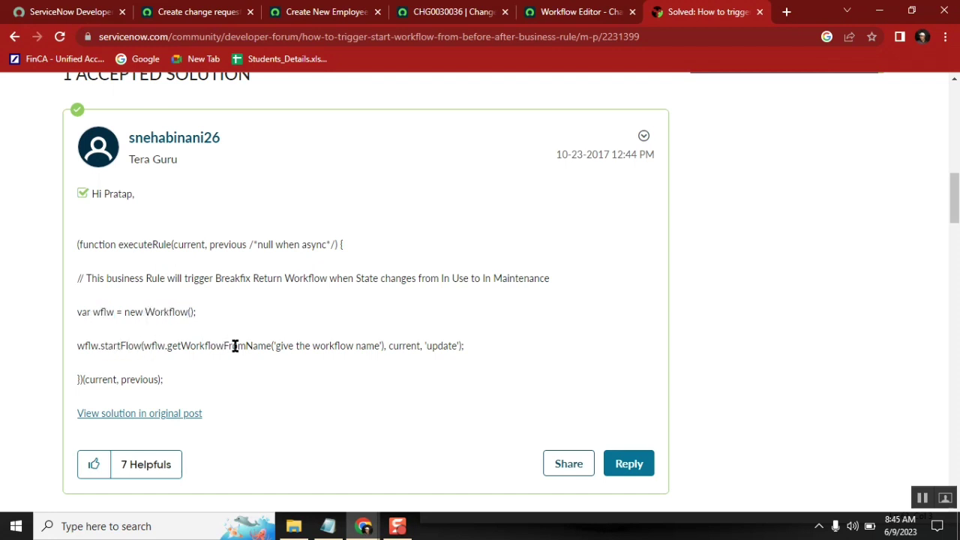
pyautogui.doubleClick(235, 347)
pyautogui.moveTo(379, 346); pyautogui.dragTo(274, 348)
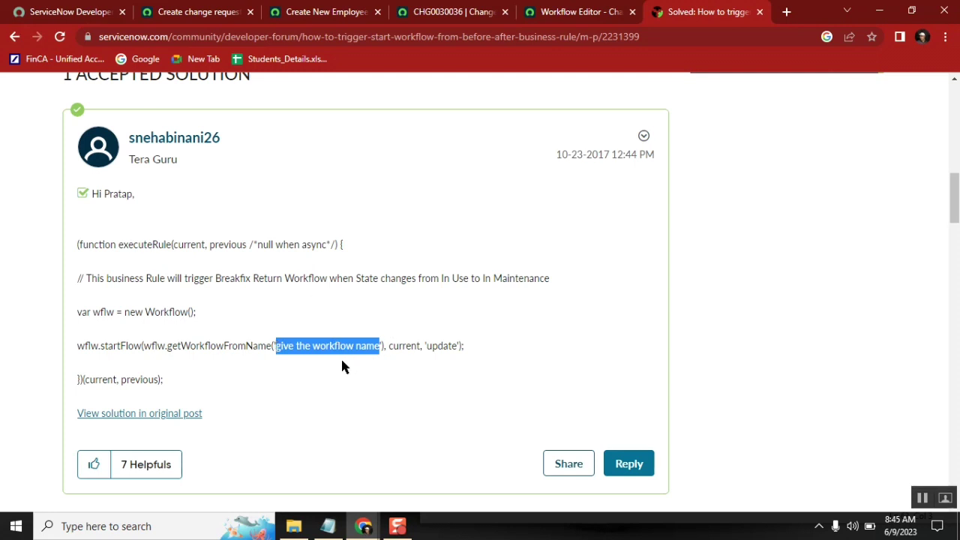
pyautogui.click(370, 39)
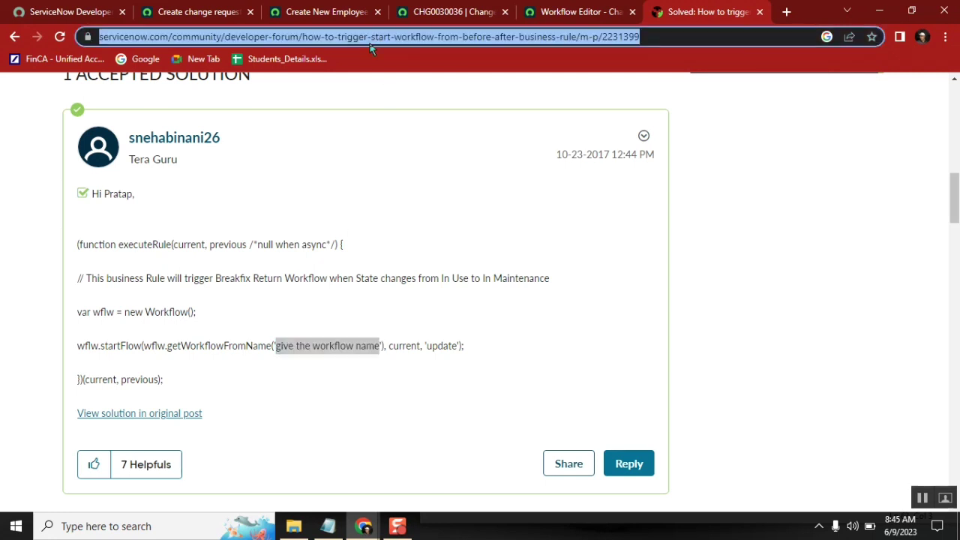
pyautogui.click(328, 526)
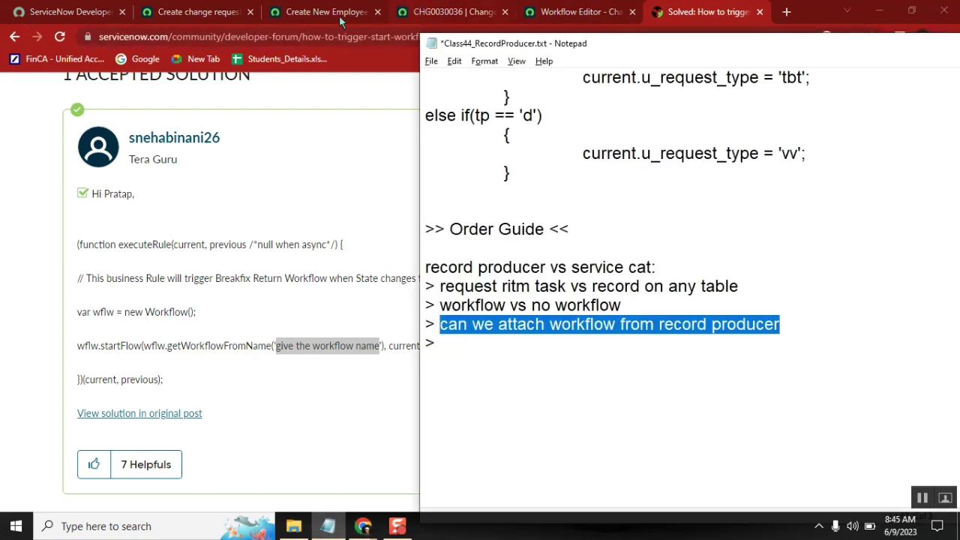
# Add a blank line 41 at the end of the relocation record producer's script.
pyautogui.click(305, 14)
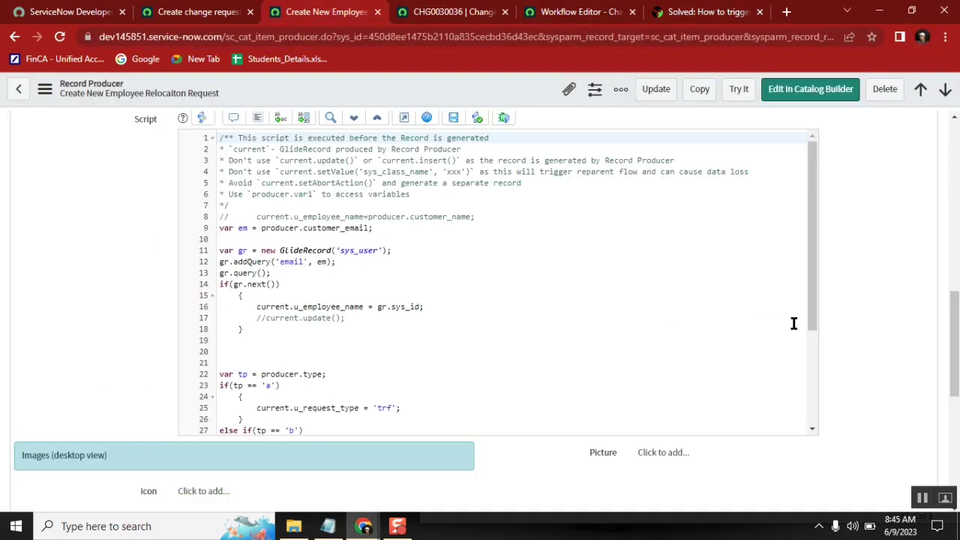
pyautogui.click(812, 425)
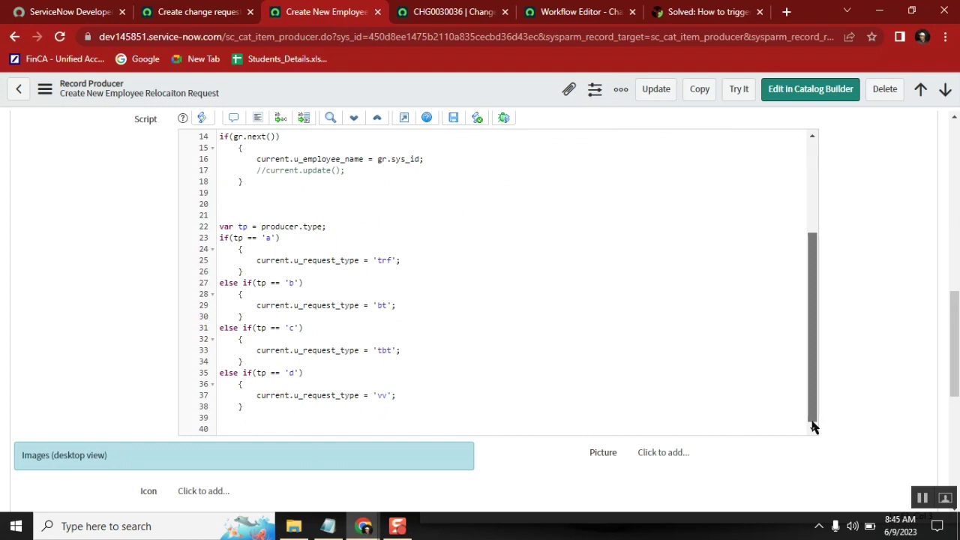
pyautogui.click(289, 423)
pyautogui.press('Return')
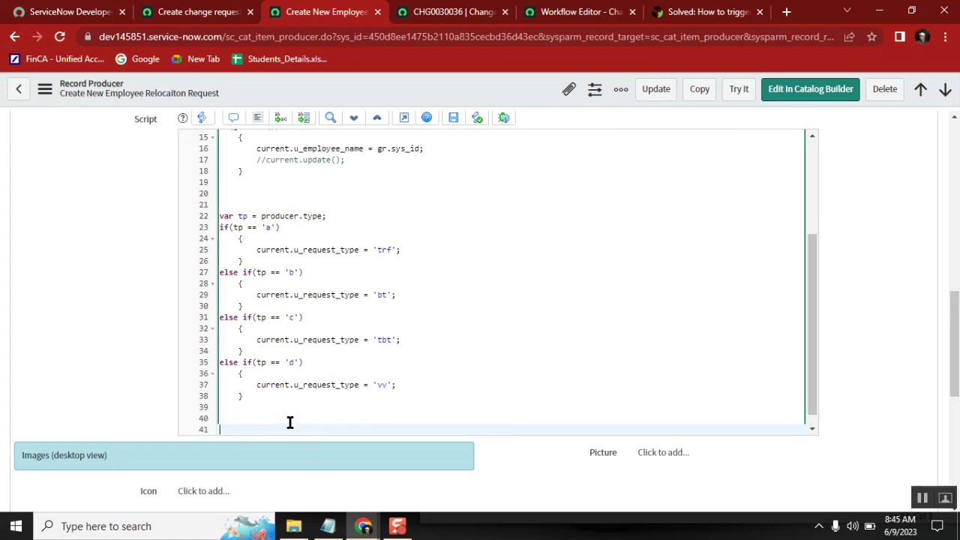
# Paste the forum thread's link below the record producer notes in Notepad, then hide Notepad.
pyautogui.click(328, 528)
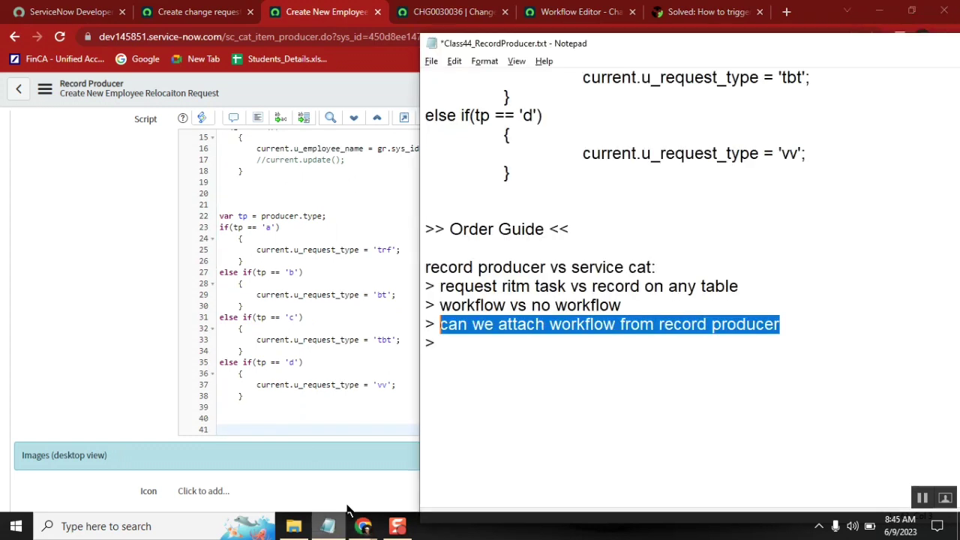
pyautogui.click(442, 363)
pyautogui.press('Return')
pyautogui.press('Return')
pyautogui.write('https://www.servicenow.com/community/developer-forum/how-to-trigger-before-after-business-rule/m-p/2231399')
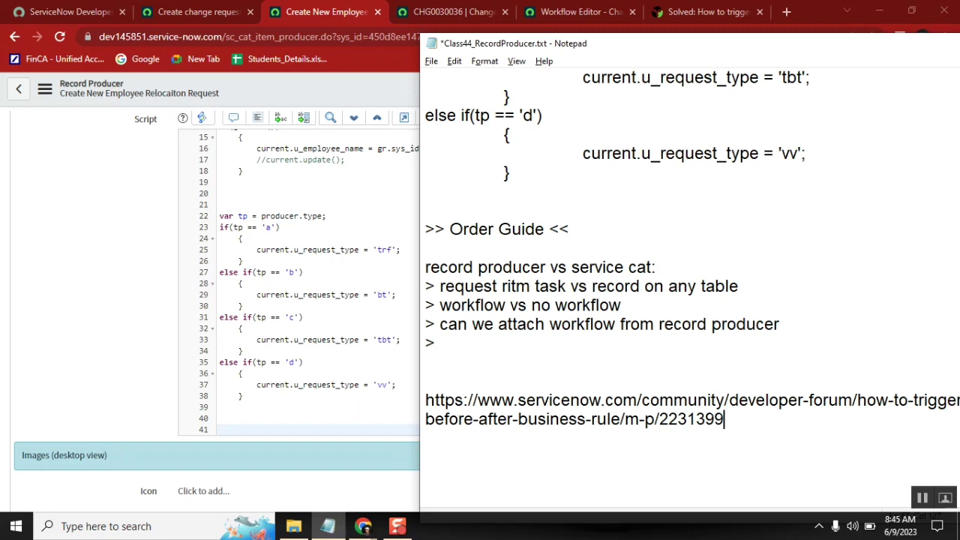
pyautogui.click(81, 202)
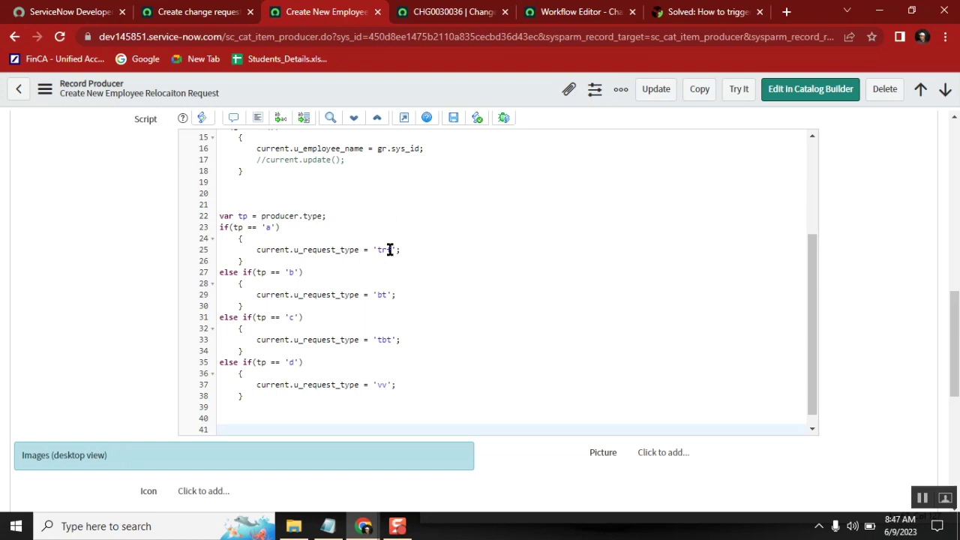
# Bring the Class44_RecordProducer.txt notes in Notepad back to the front.
pyautogui.click(328, 526)
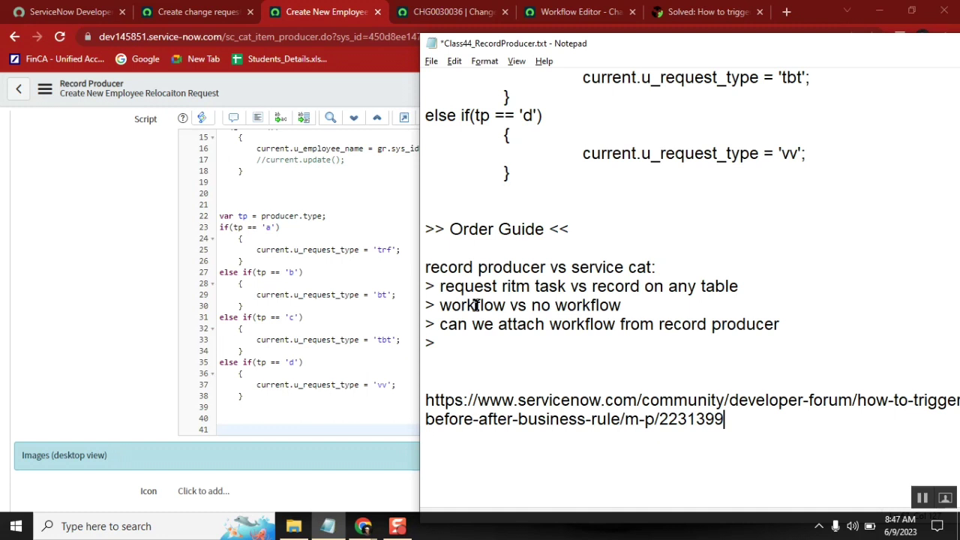
# Above the forum link, write point 1 about an attached workflow triggering automatically.
pyautogui.click(426, 260)
pyautogui.keyDown('shift'); pyautogui.click(745, 425); pyautogui.keyUp('shift')
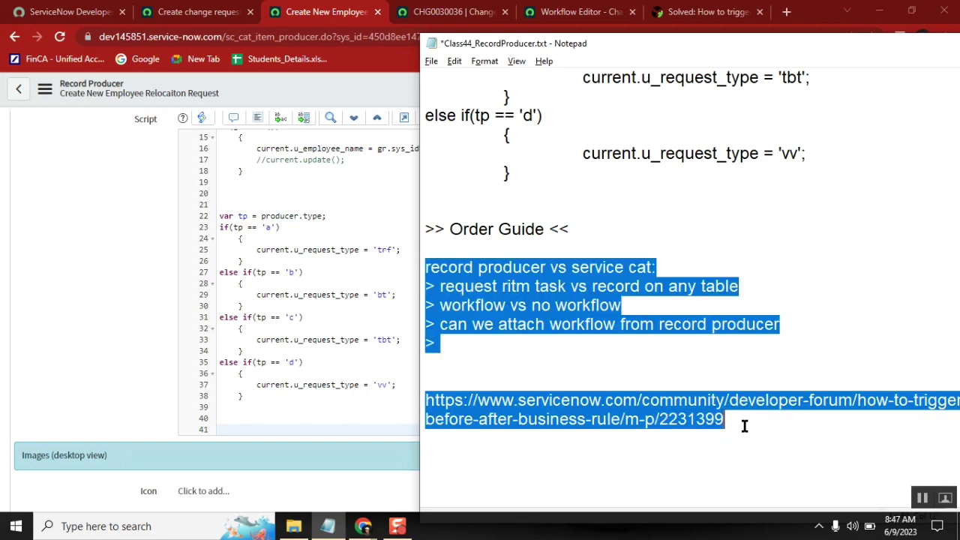
pyautogui.click(465, 378)
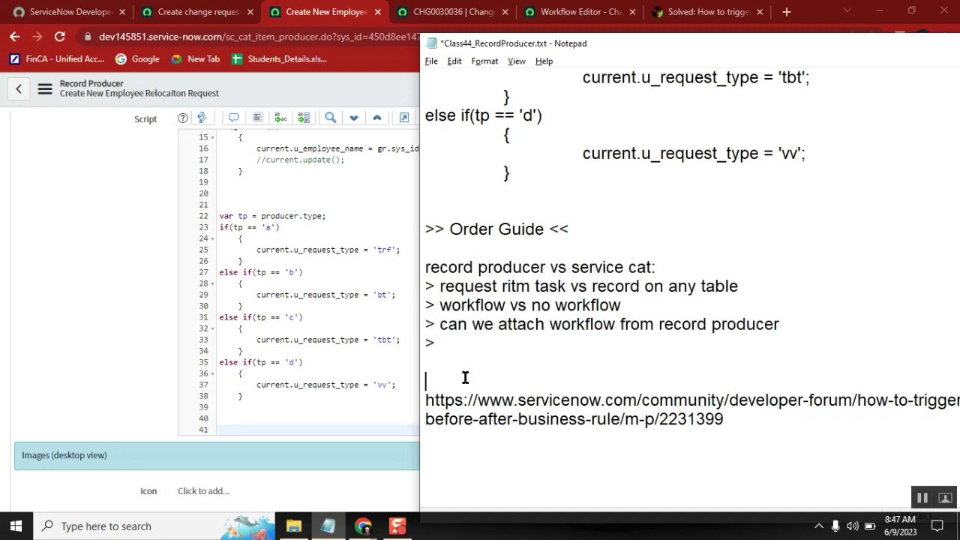
pyautogui.write('1. attached work')
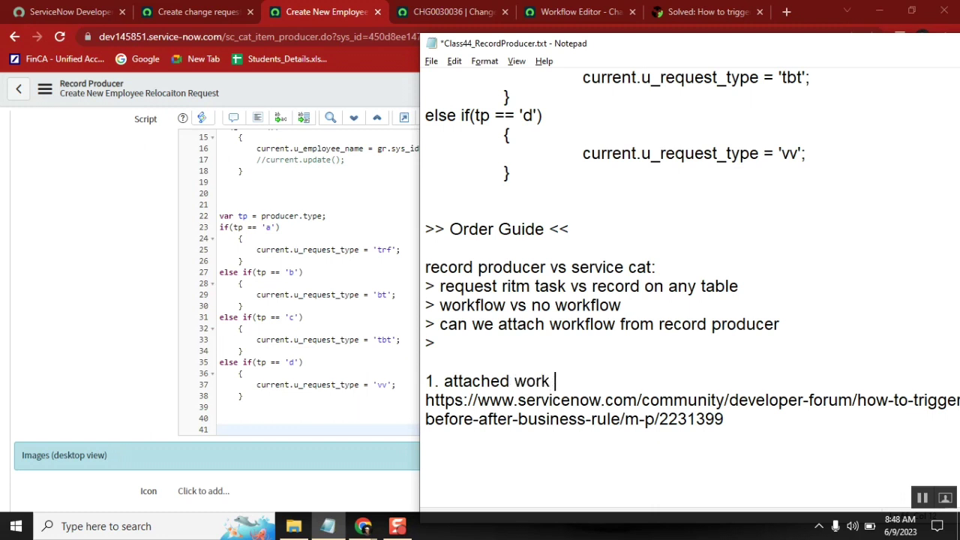
pyautogui.write('lfow autom')
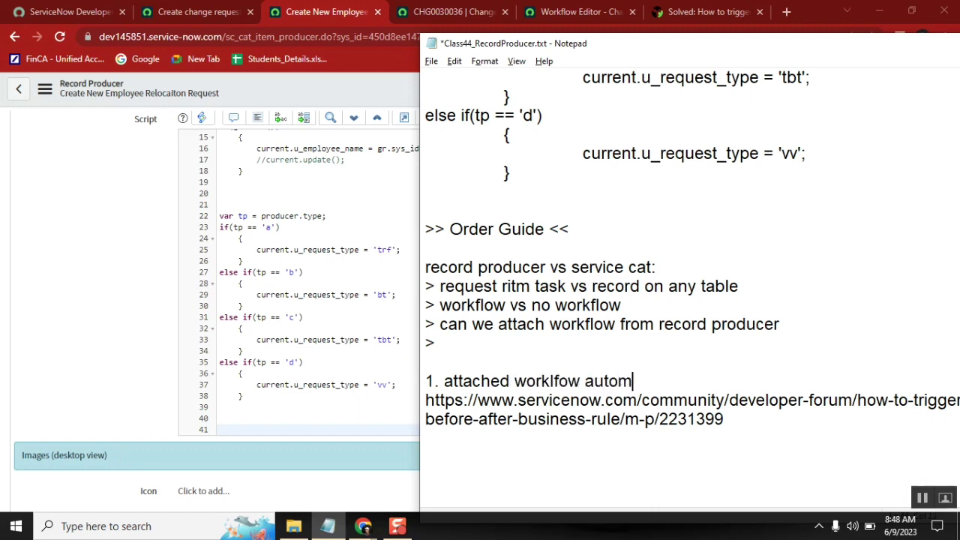
pyautogui.write('atically trigger')
# Add point 2: 'no option to attach a workflow to a record producer'.
pyautogui.press('Return')
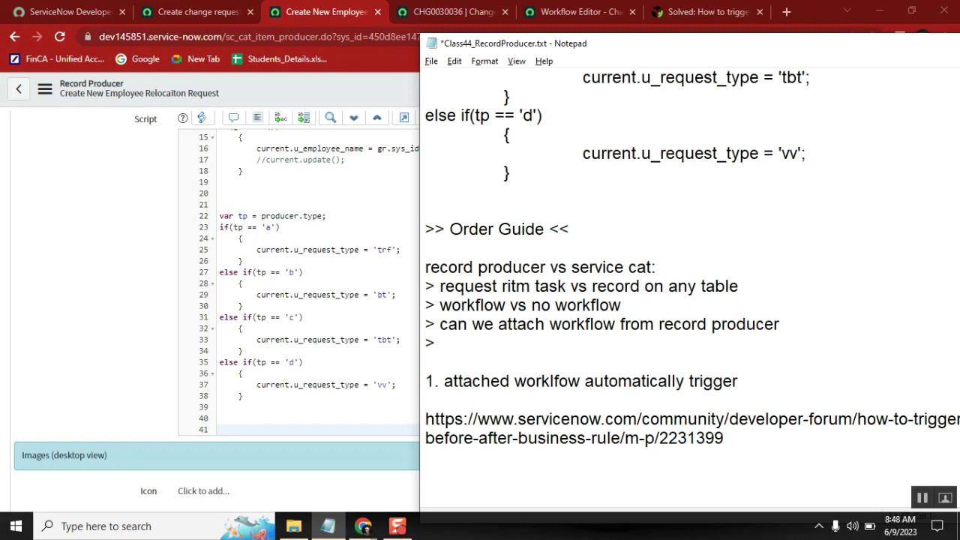
pyautogui.write('2. no option to att')
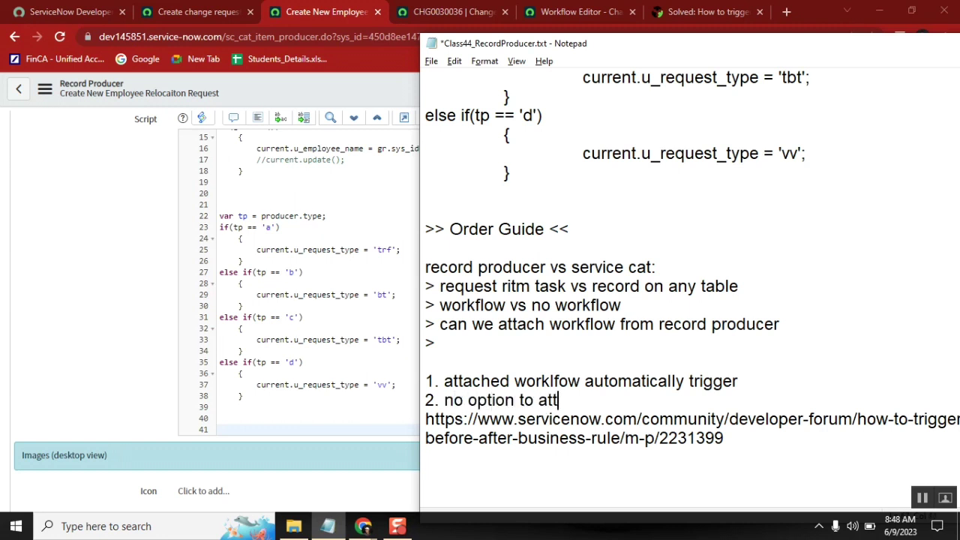
pyautogui.write('ach a workflow a')
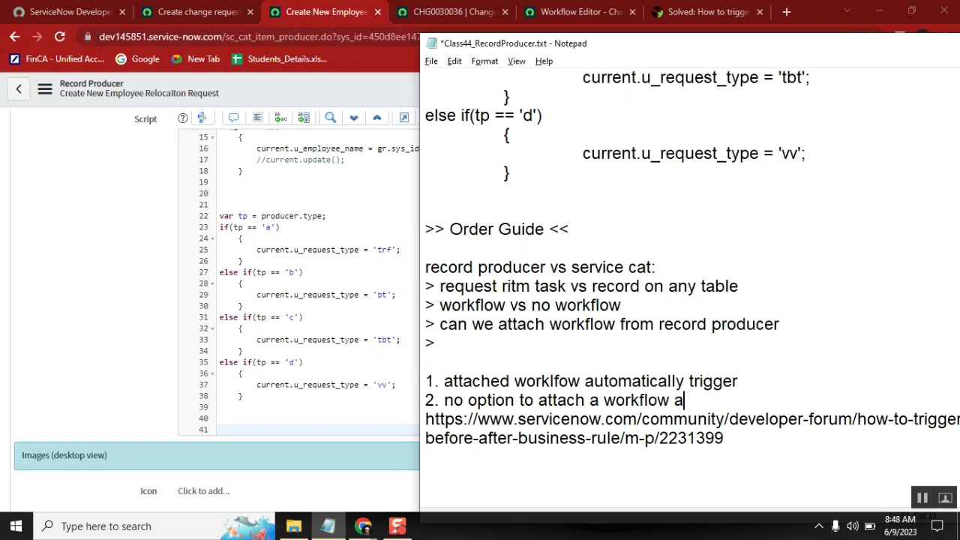
pyautogui.press('BackSpace')
pyautogui.write('to a record producer')
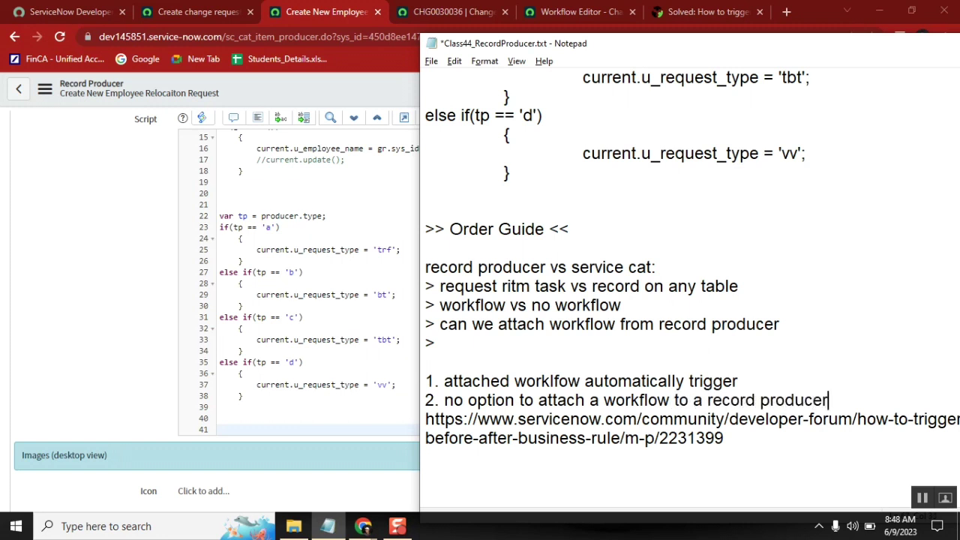
# Add point 3: trigger the workflow using script, but suggest a general cat item for workflow dependency.
pyautogui.press('Return')
pyautogui.write('3')
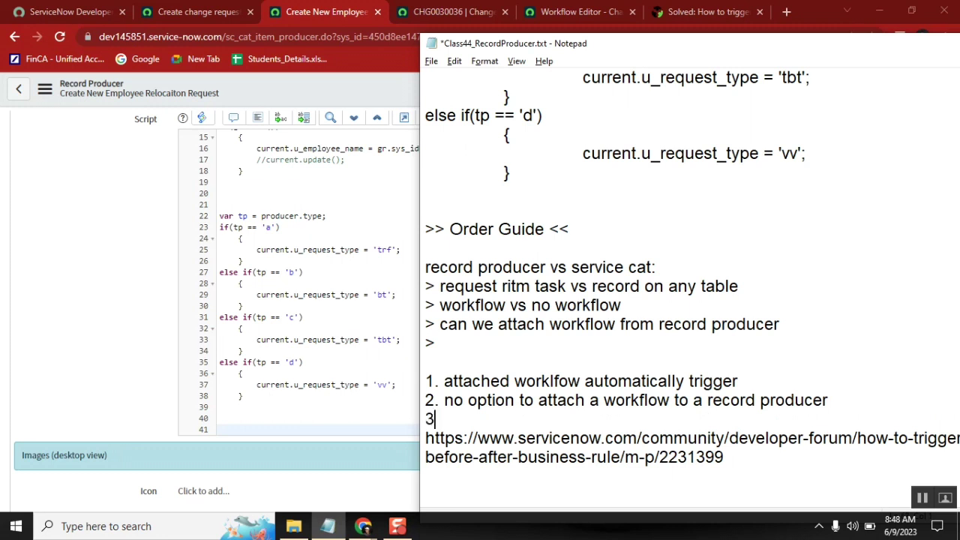
pyautogui.write('. we can trigger te')
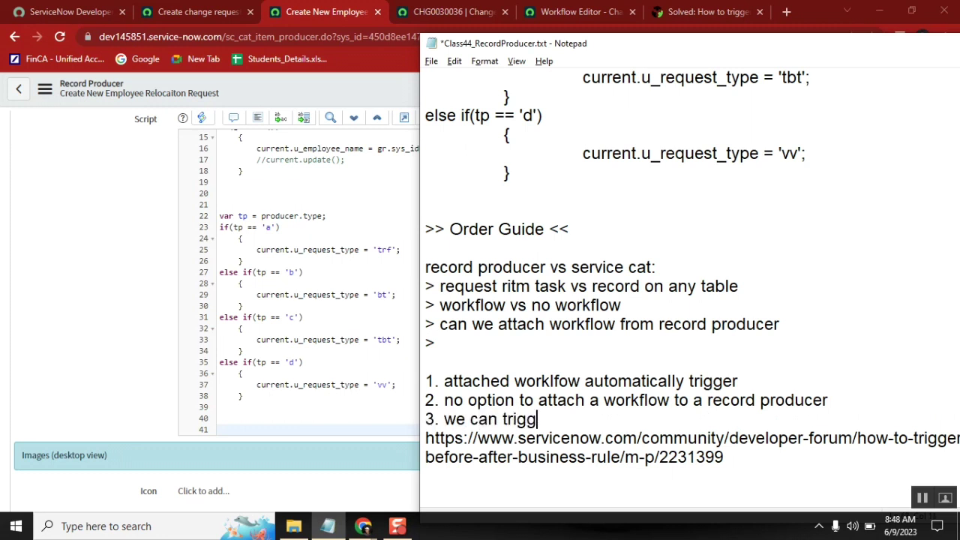
pyautogui.press('BackSpace')
pyautogui.press('BackSpace')
pyautogui.write('he workflow ')
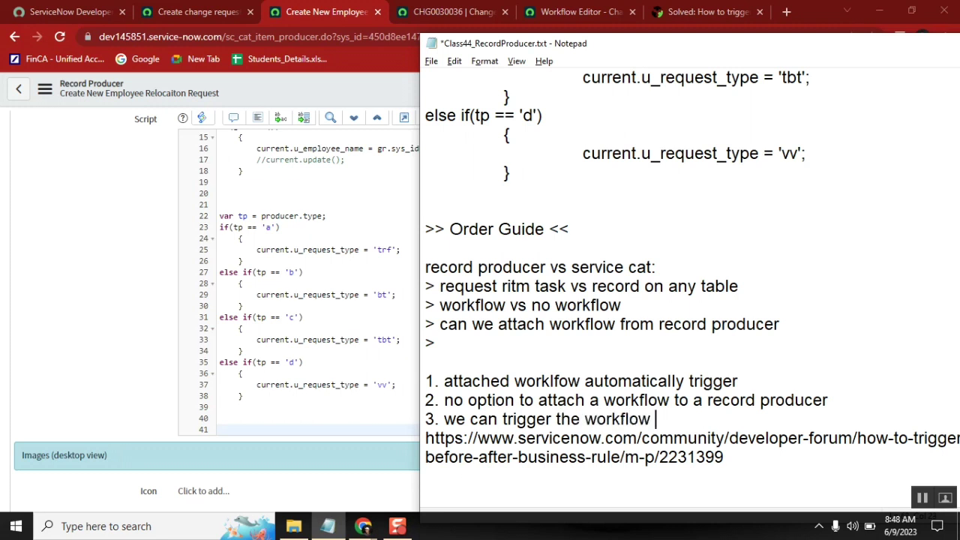
pyautogui.write('using script w')
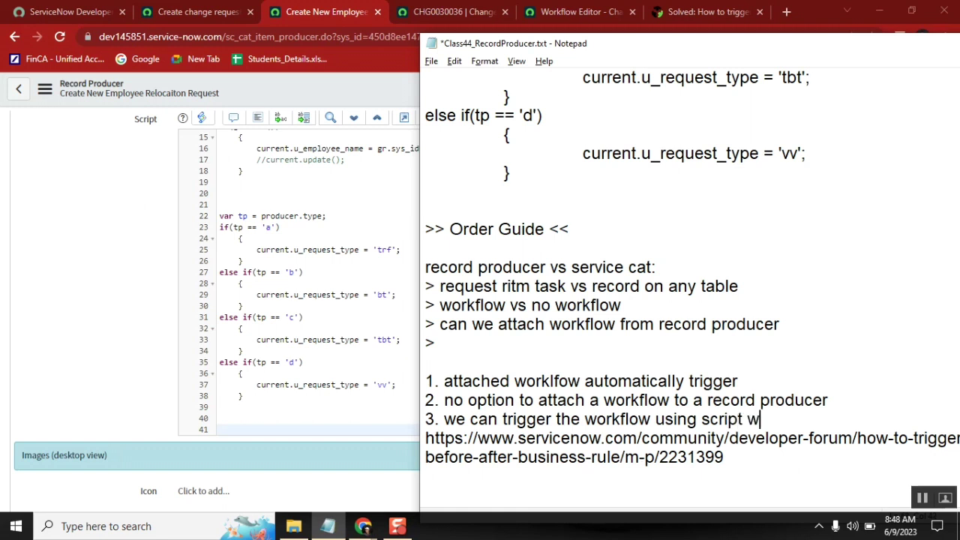
pyautogui.press('BackSpace')
pyautogui.write('but suggest to ')
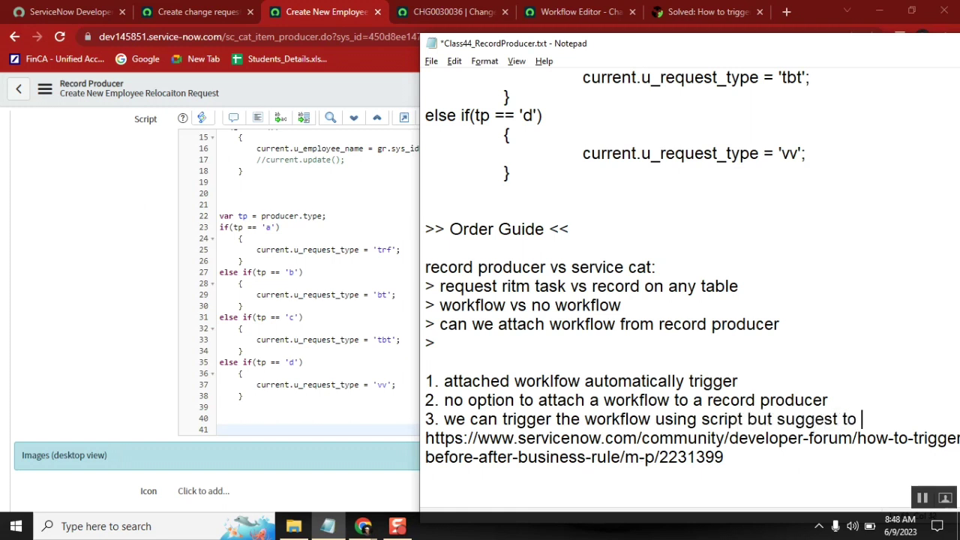
pyautogui.write('use gene')
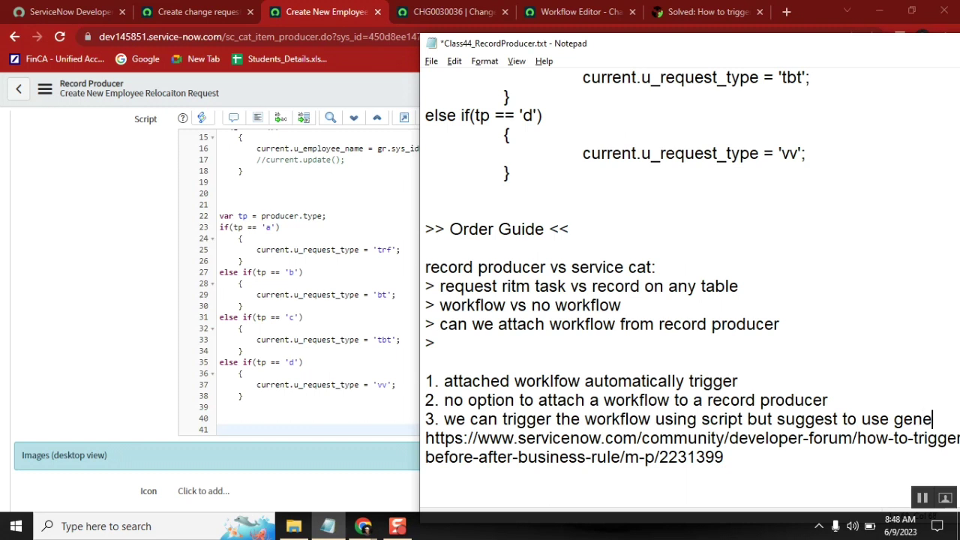
pyautogui.write('ral c workflow depen')
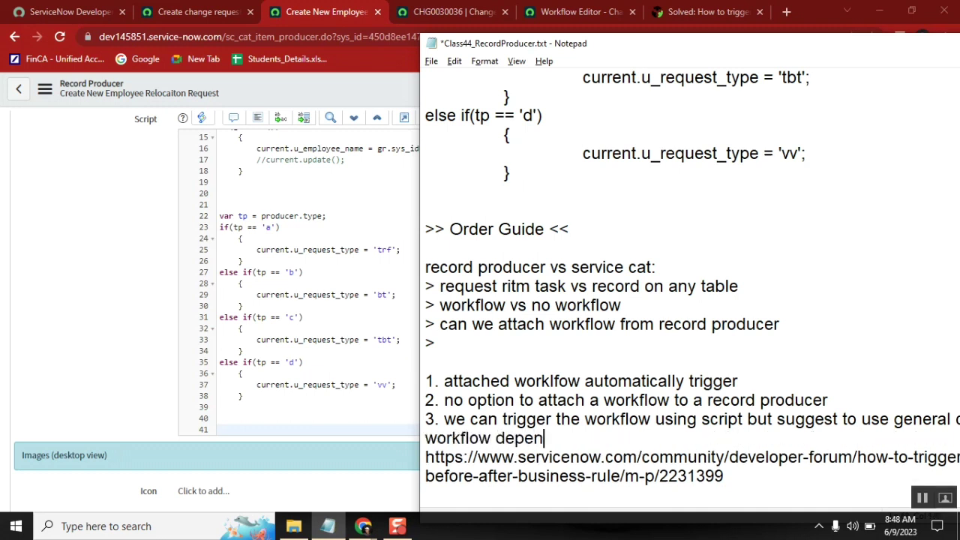
pyautogui.write('dency')
pyautogui.write('.')
pyautogui.press('Return')
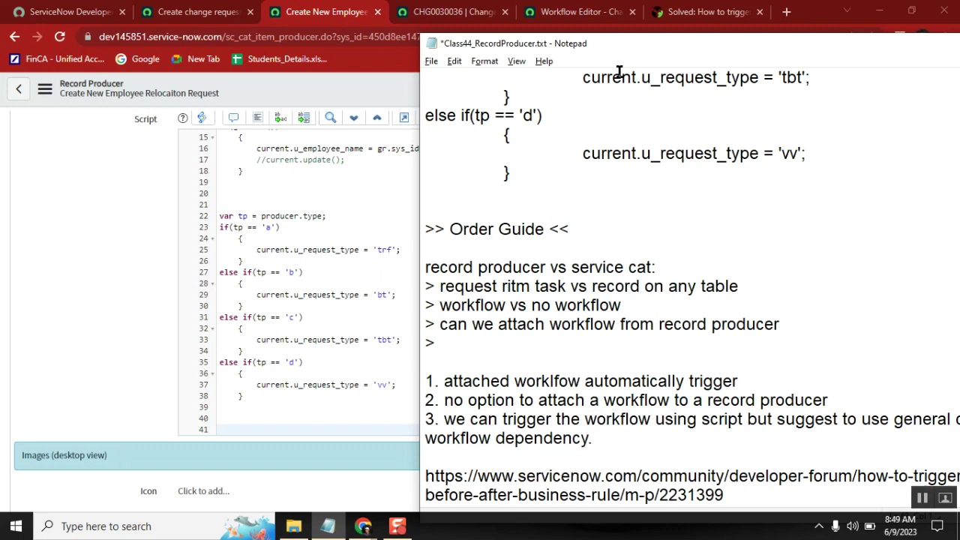
pyautogui.doubleClick(605, 43)
# Restore the Notepad window and move it left so the notes are in view.
pyautogui.click(480, 36)
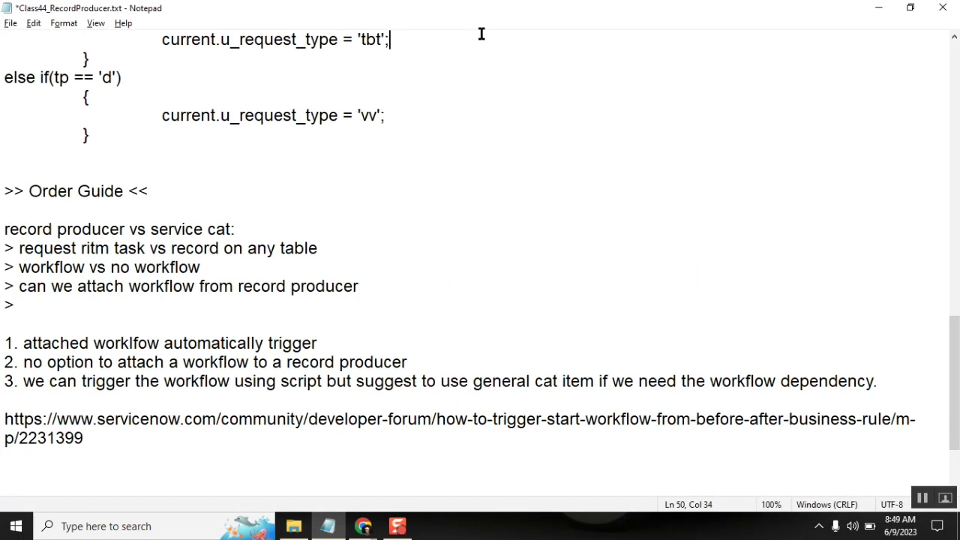
pyautogui.click(913, 14)
pyautogui.moveTo(686, 34); pyautogui.dragTo(423, 33)
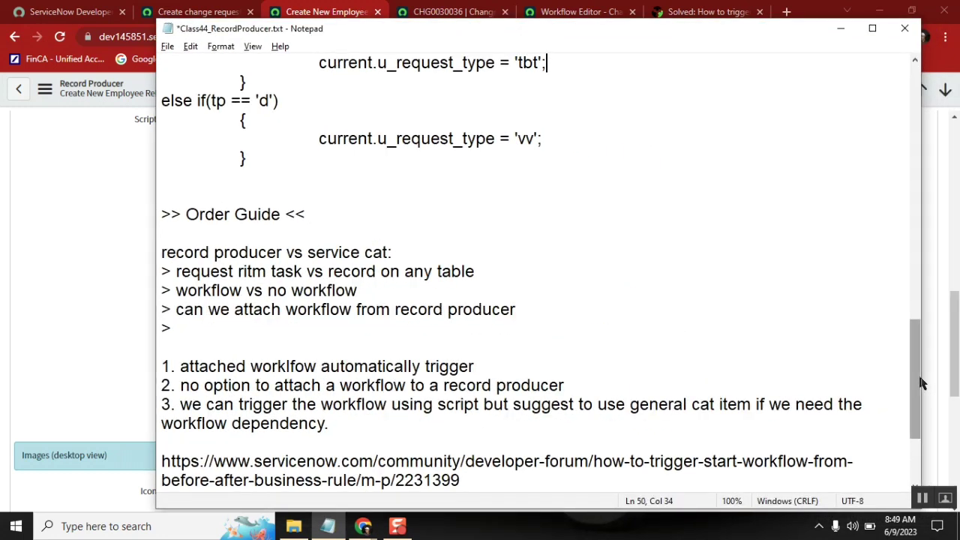
pyautogui.scroll(-3, 923, 383)
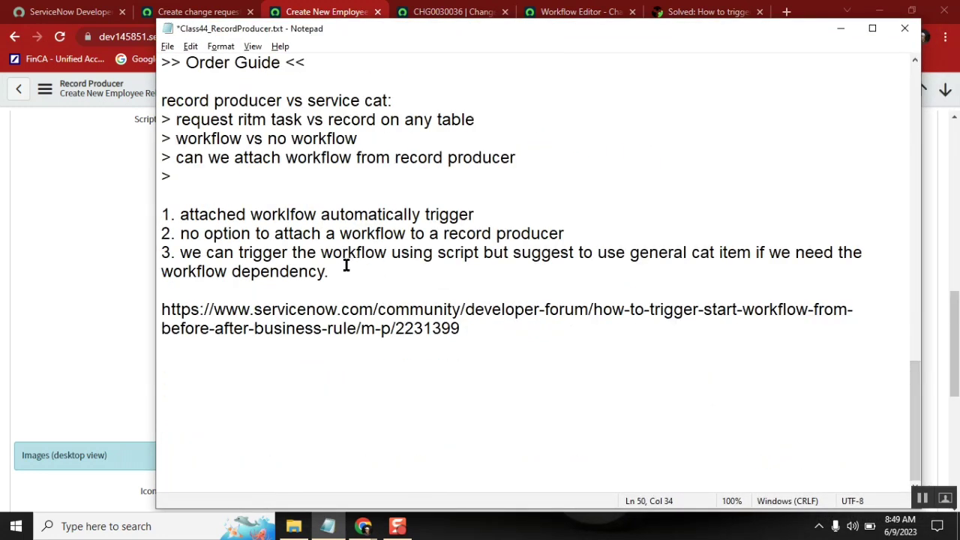
# Highlight point 1 and point 3's advice to use a general cat item to review them.
pyautogui.click(346, 266)
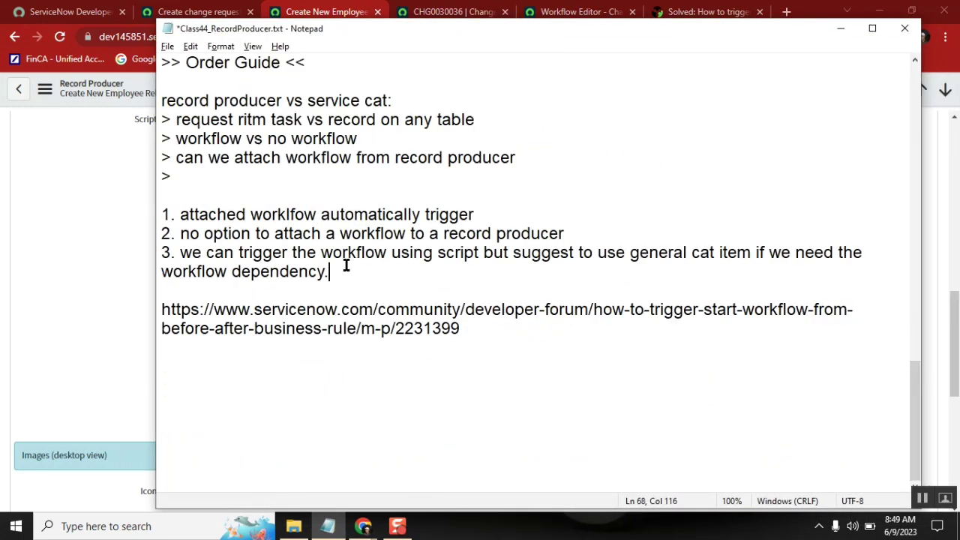
pyautogui.keyDown('shift'); pyautogui.click(182, 252); pyautogui.keyUp('shift')
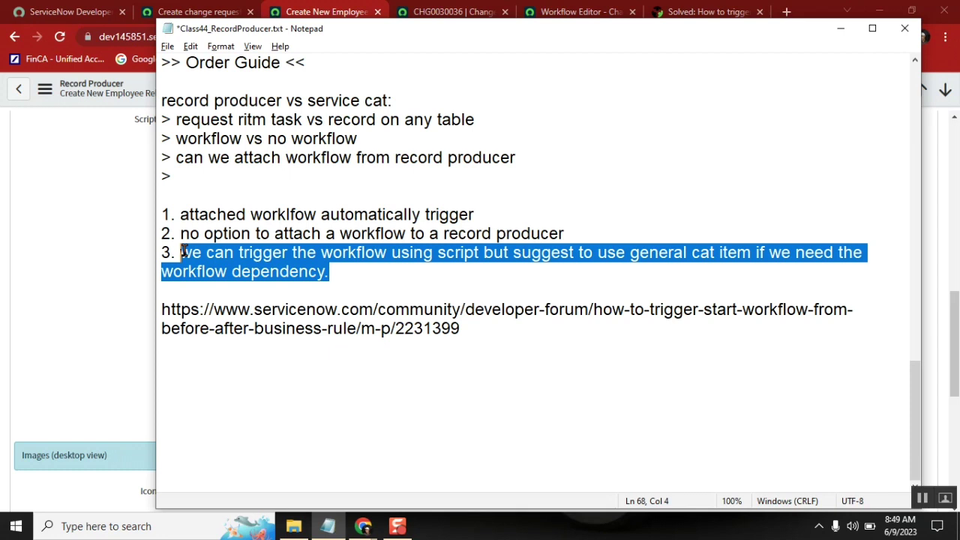
pyautogui.click(491, 213)
pyautogui.hotkey('shift', 'Home')
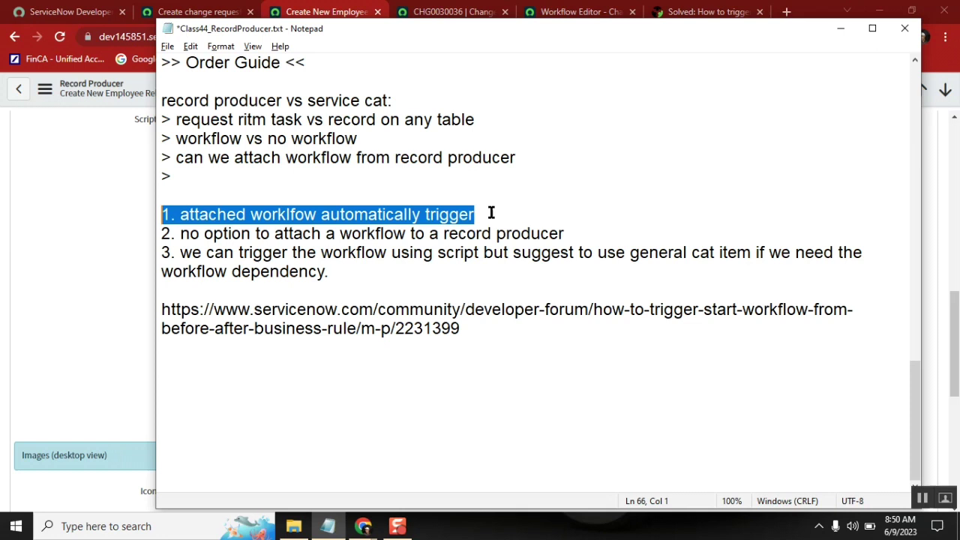
pyautogui.click(348, 270)
pyautogui.hotkey('shift', 'Up')
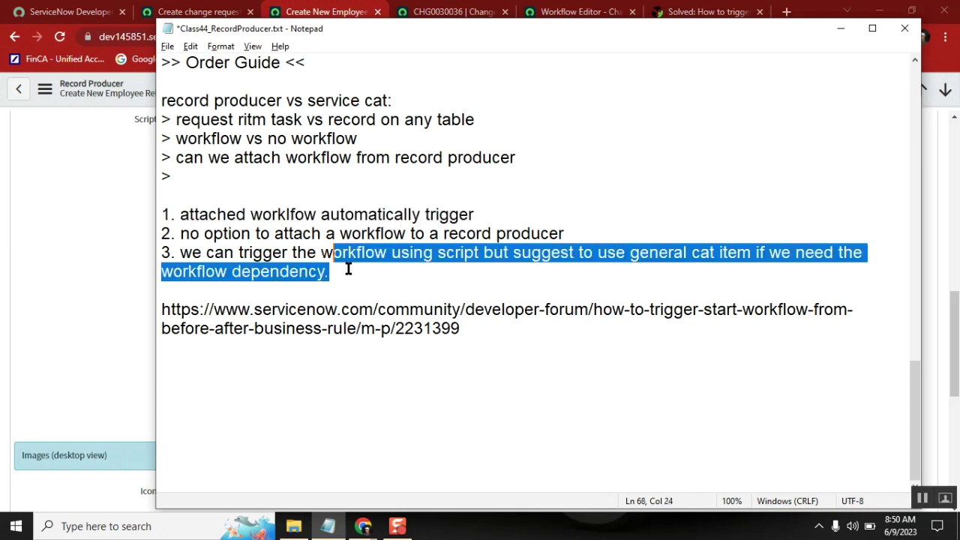
pyautogui.hotkey('shift', 'Right')
pyautogui.hotkey('shift', 'Right')
pyautogui.hotkey('shift', 'Right')
pyautogui.hotkey('shift', 'Right')
pyautogui.hotkey('shift', 'Right')
pyautogui.hotkey('shift', 'Right')
pyautogui.hotkey('shift', 'Right')
pyautogui.hotkey('shift', 'Right')
pyautogui.hotkey('shift', 'Right')
pyautogui.hotkey('shift', 'Right')
pyautogui.hotkey('shift', 'Right')
pyautogui.hotkey('shift', 'Right')
pyautogui.hotkey('shift', 'Right')
pyautogui.hotkey('shift', 'Right')
pyautogui.hotkey('shift', 'Right')
pyautogui.hotkey('shift', 'Right')
pyautogui.hotkey('shift', 'Right')
pyautogui.hotkey('shift', 'Right')
pyautogui.hotkey('shift', 'Right')
pyautogui.hotkey('shift', 'Right')
pyautogui.hotkey('shift', 'Right')
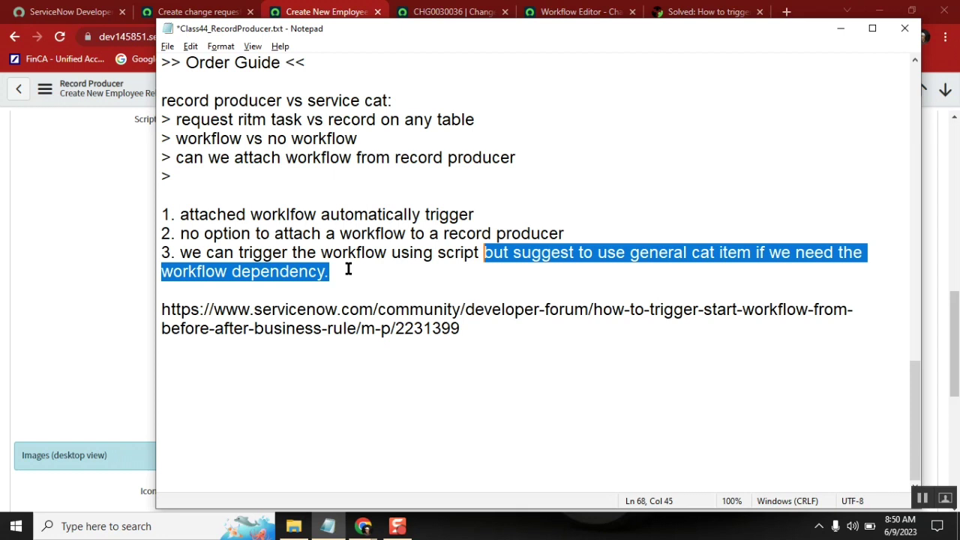
pyautogui.click(363, 526)
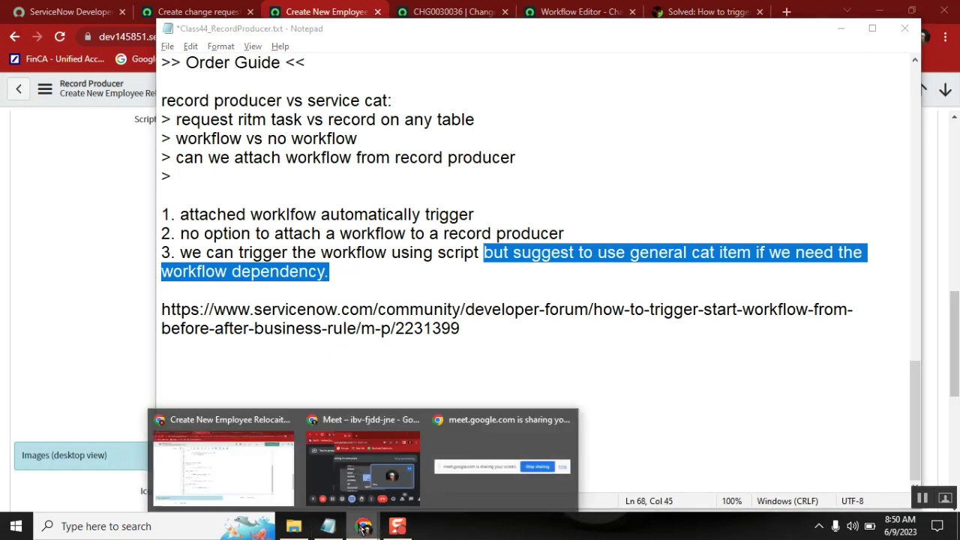
# Show the Knowledge - Approval Publish workflow in the Workflow Editor, then return to the notes.
pyautogui.click(250, 484)
pyautogui.click(572, 17)
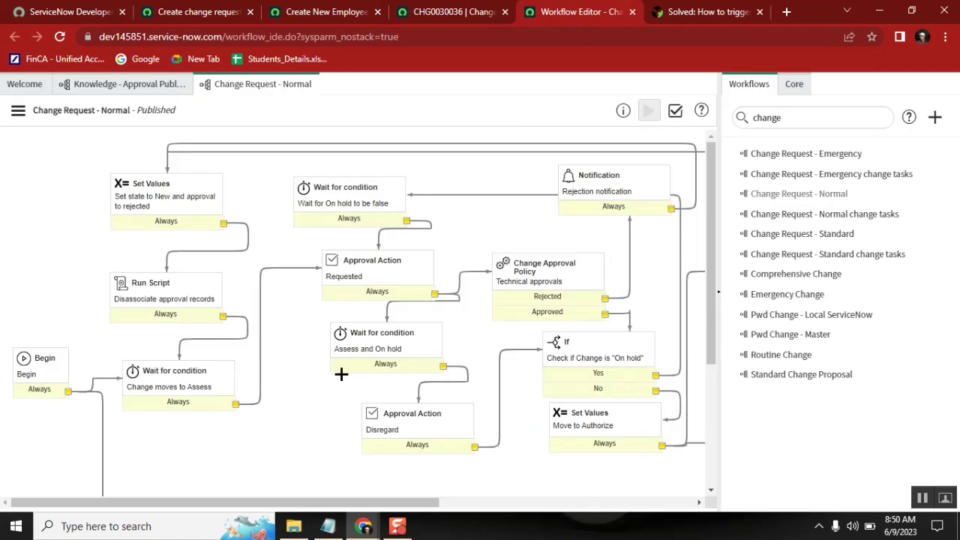
pyautogui.click(111, 87)
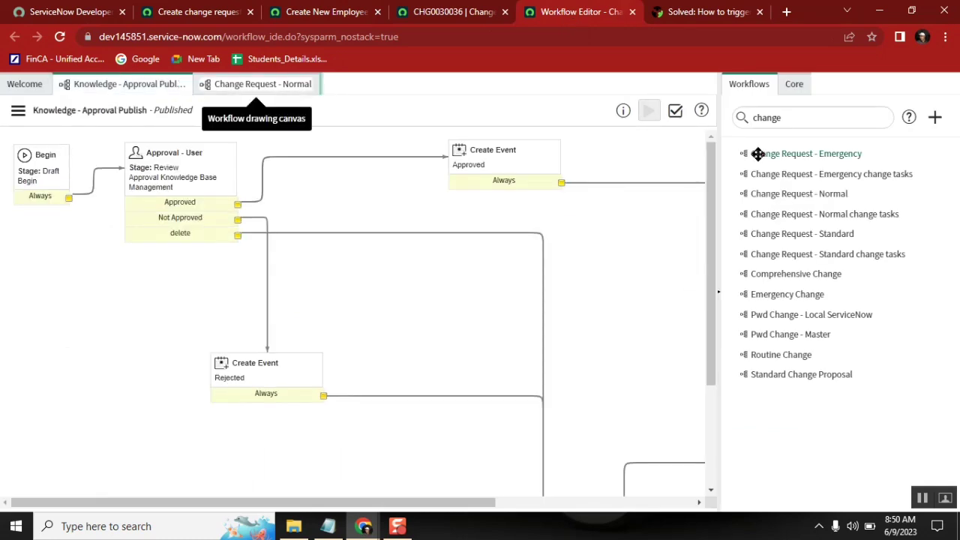
pyautogui.click(326, 529)
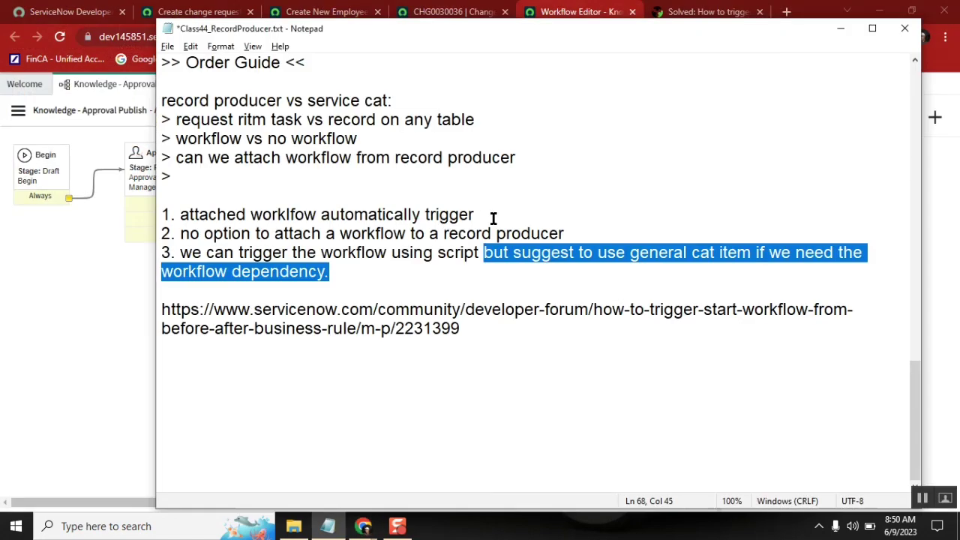
pyautogui.click(597, 218)
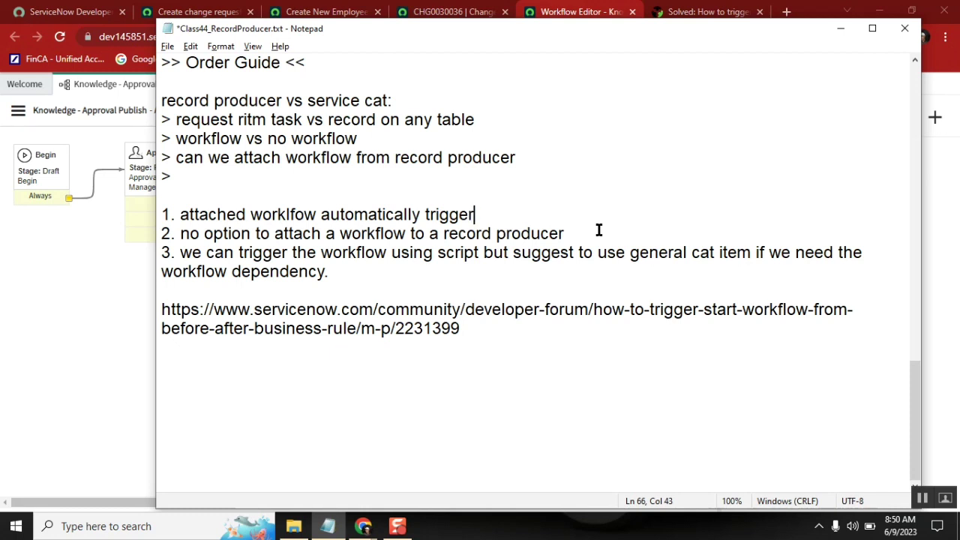
pyautogui.hotkey('shift', 'Home')
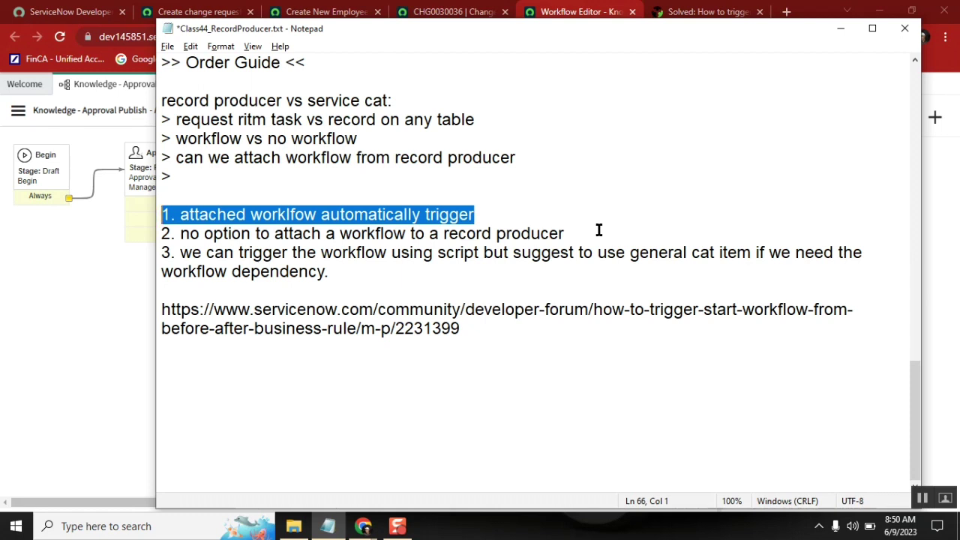
pyautogui.click(166, 102)
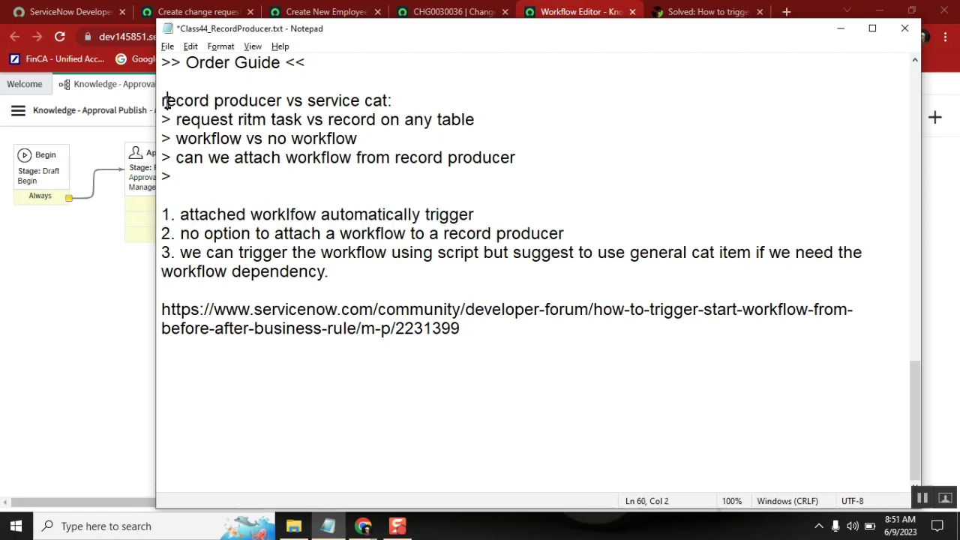